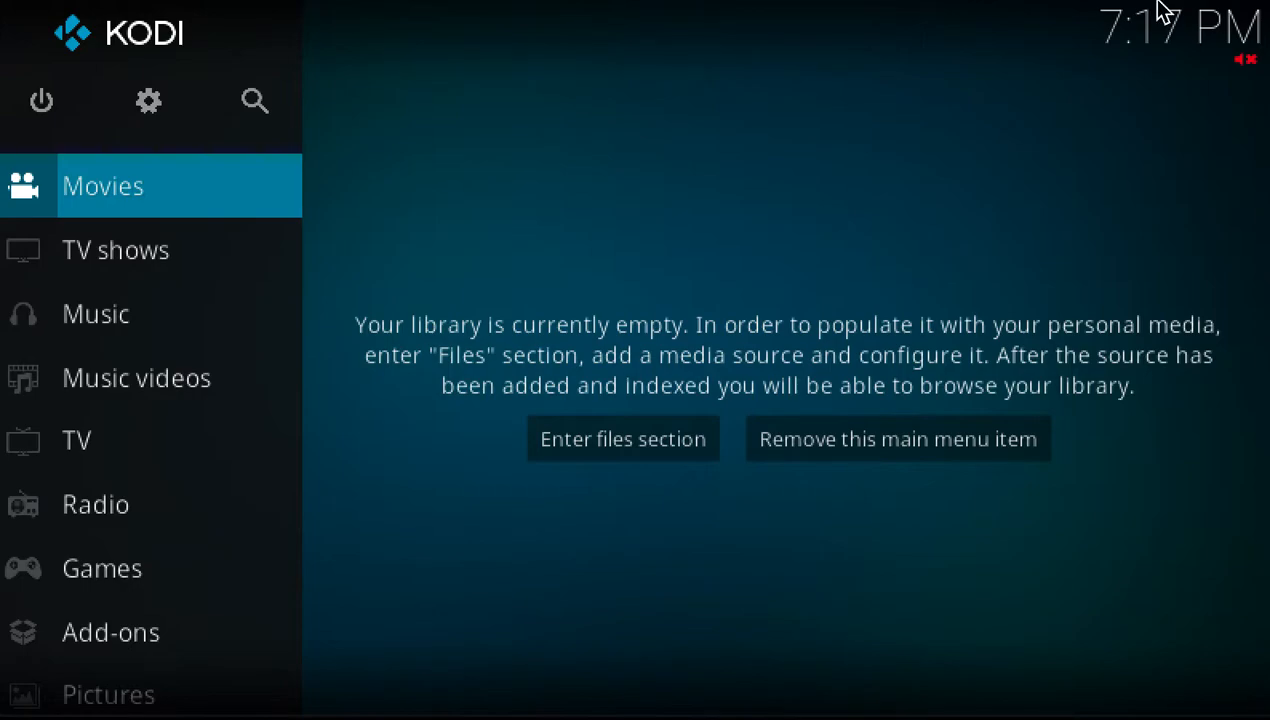
Open the Videos section from the home screen's main menu.
key(Down)
key(Down)
key(Down)
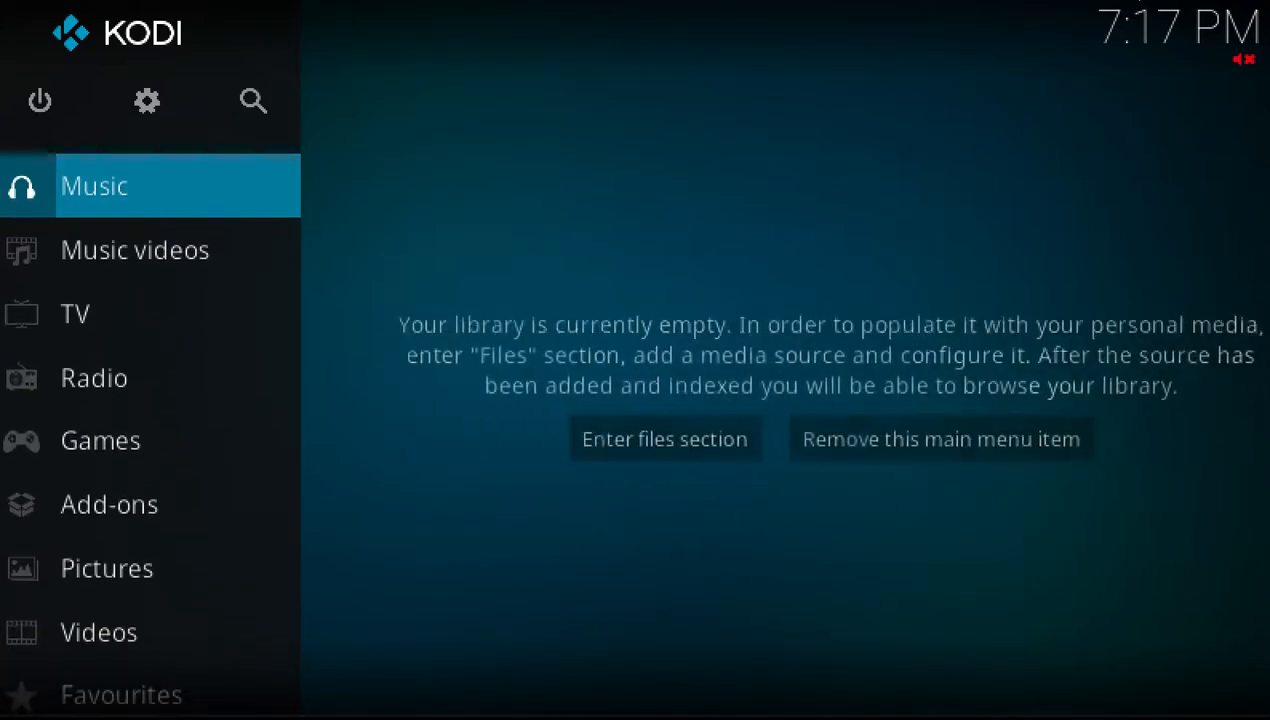
key(Down)
key(Down)
key(Down)
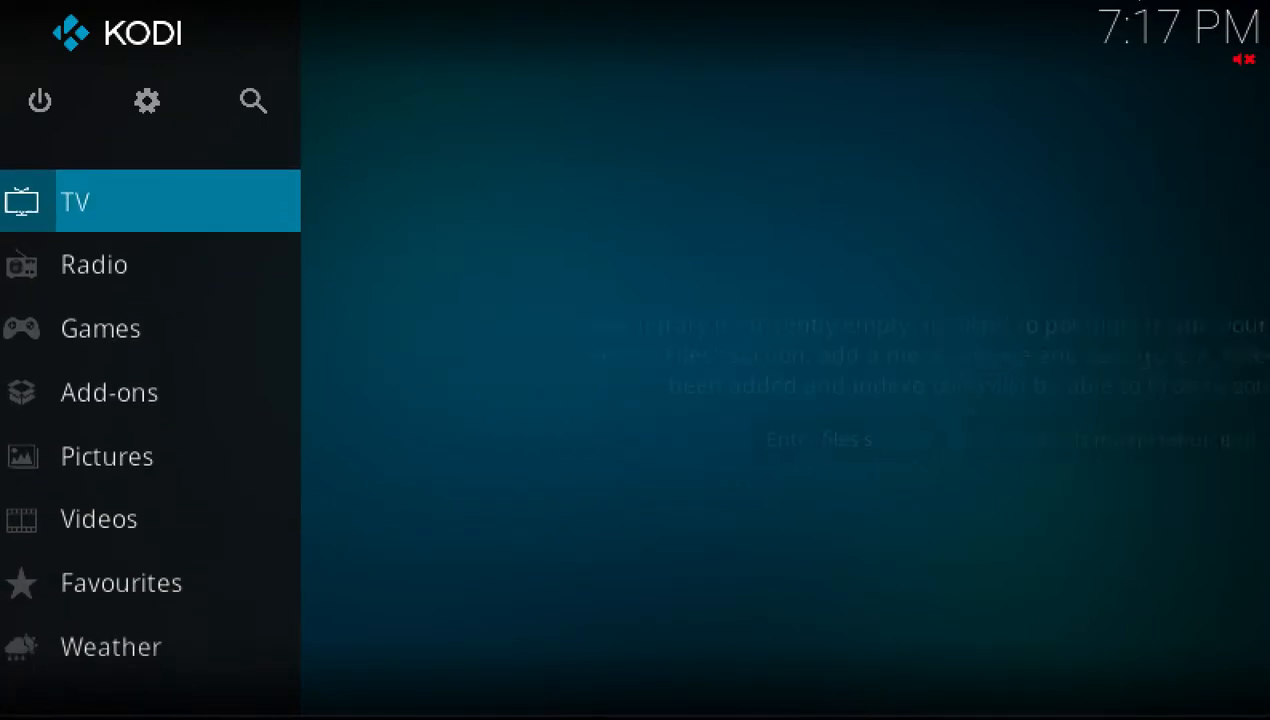
key(Down)
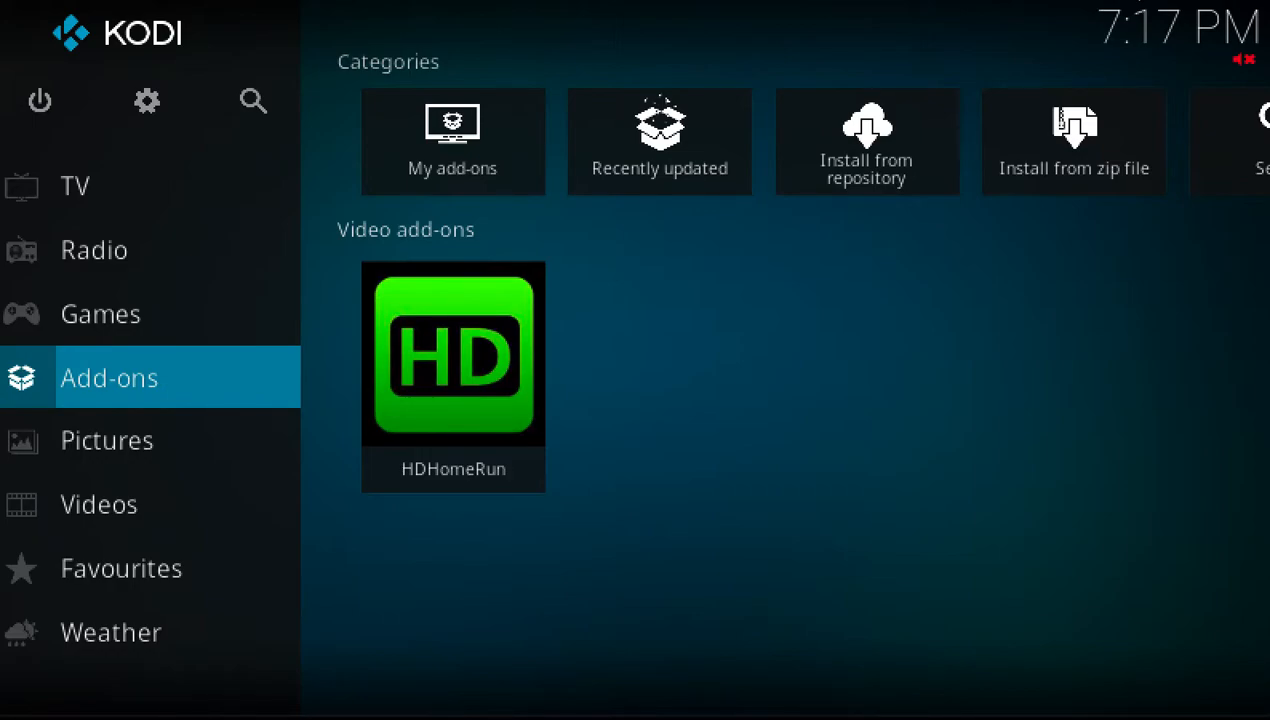
key(Up)
key(Down)
key(Down)
key(Down)
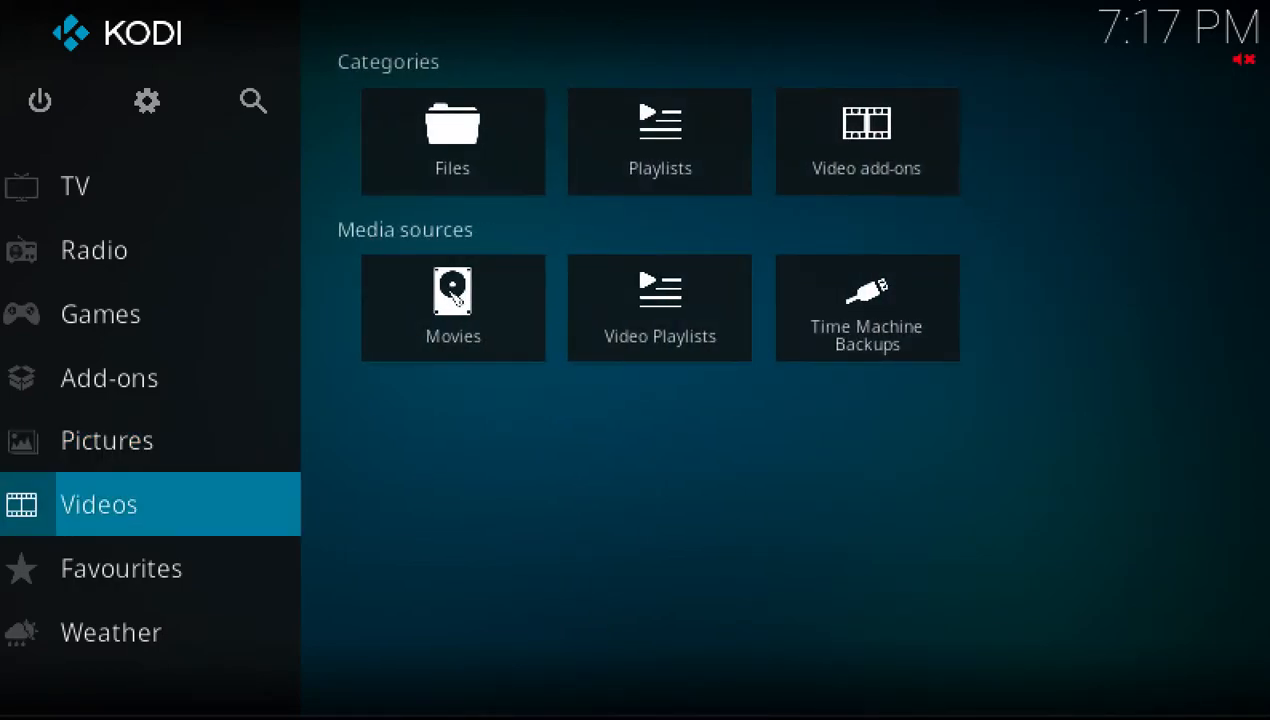
key(Return)
Open the video add-ons list and select the HDHomeRun add-on.
key(Down)
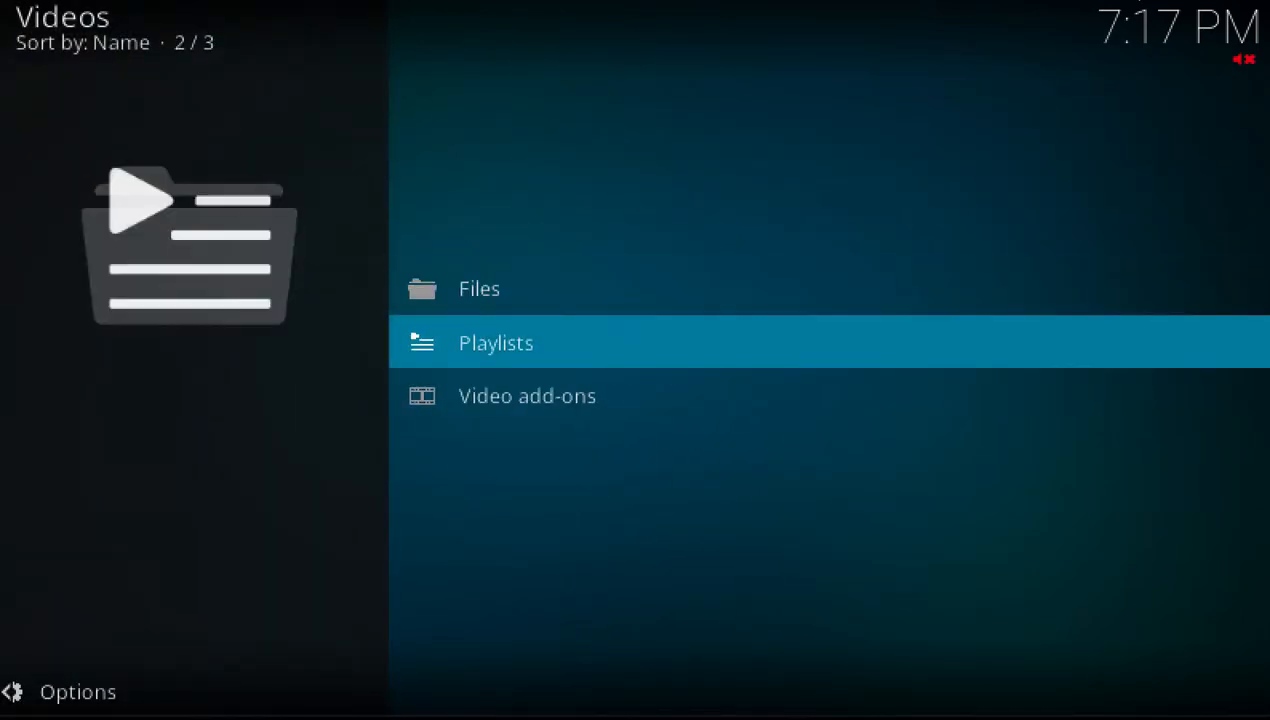
key(Down)
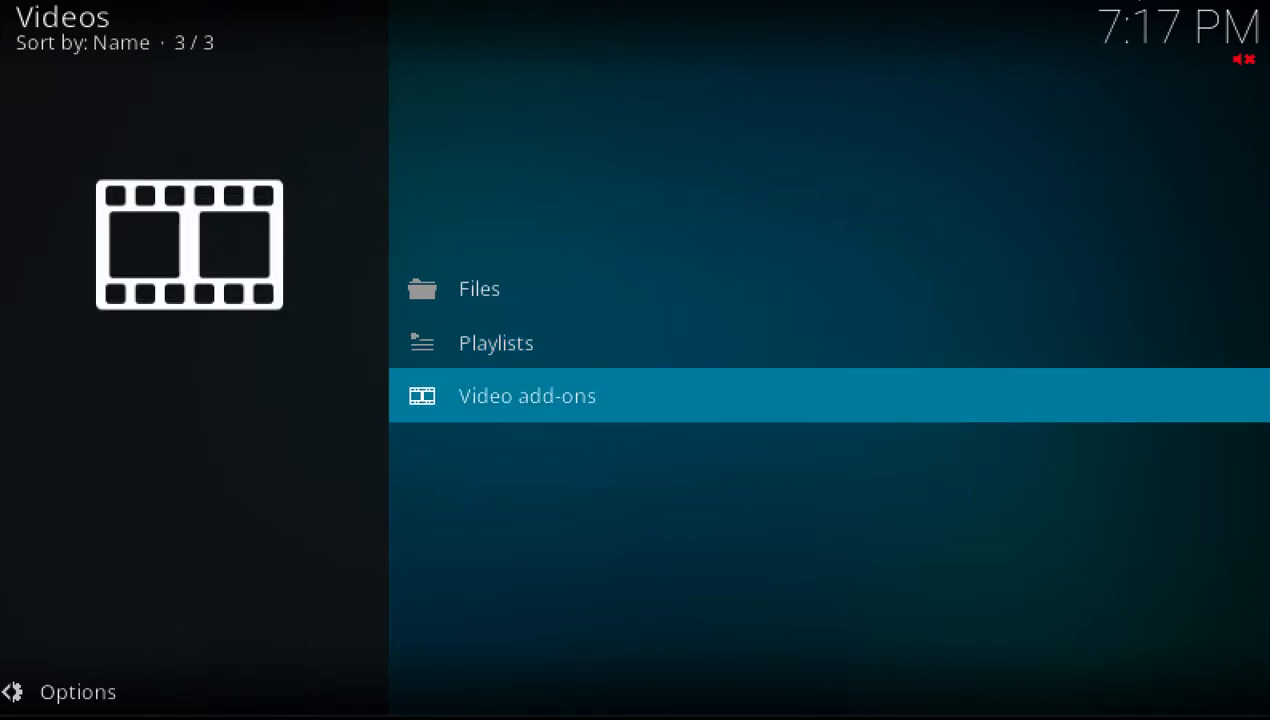
key(Return)
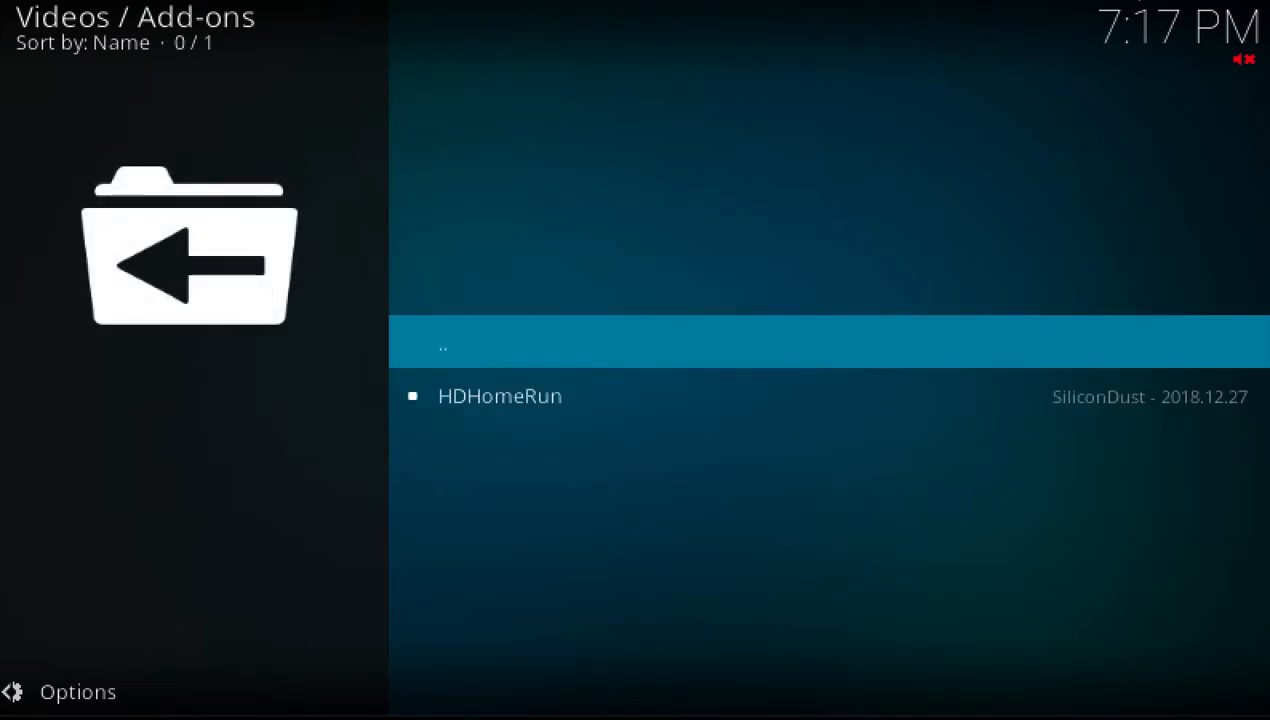
key(Down)
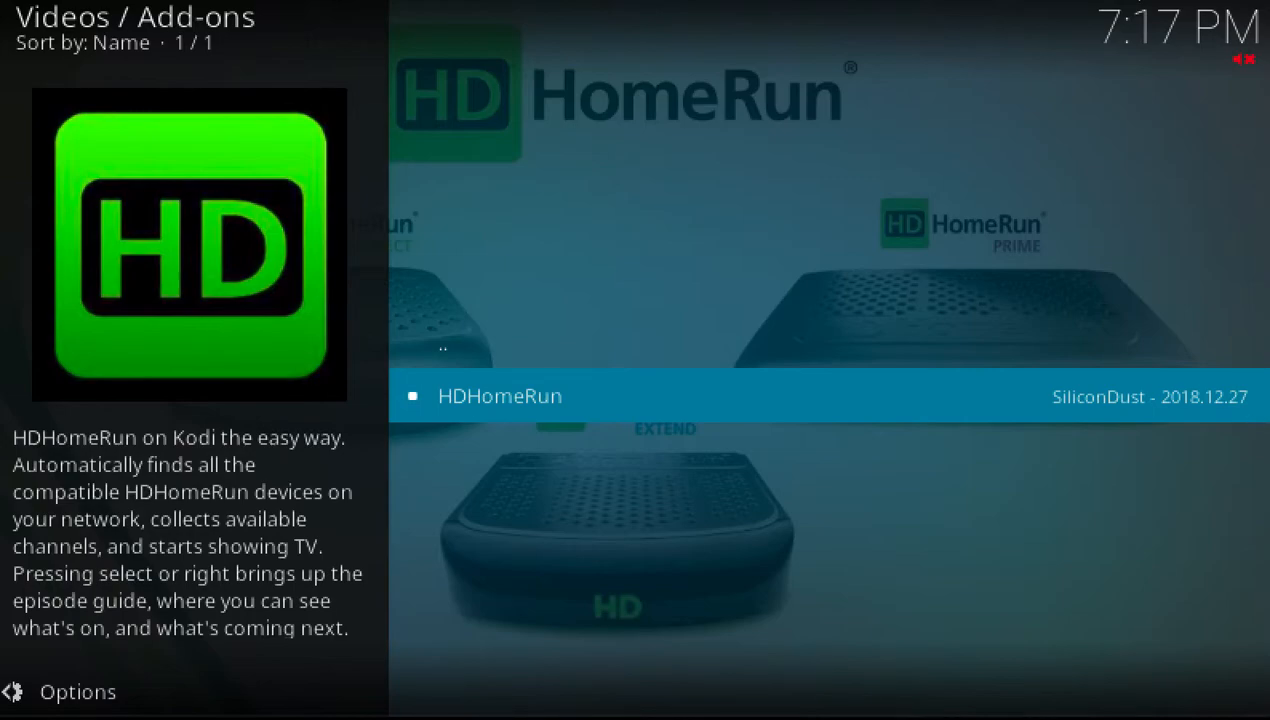
Remove the HDHomeRun add-on from the favourites.
key(c)
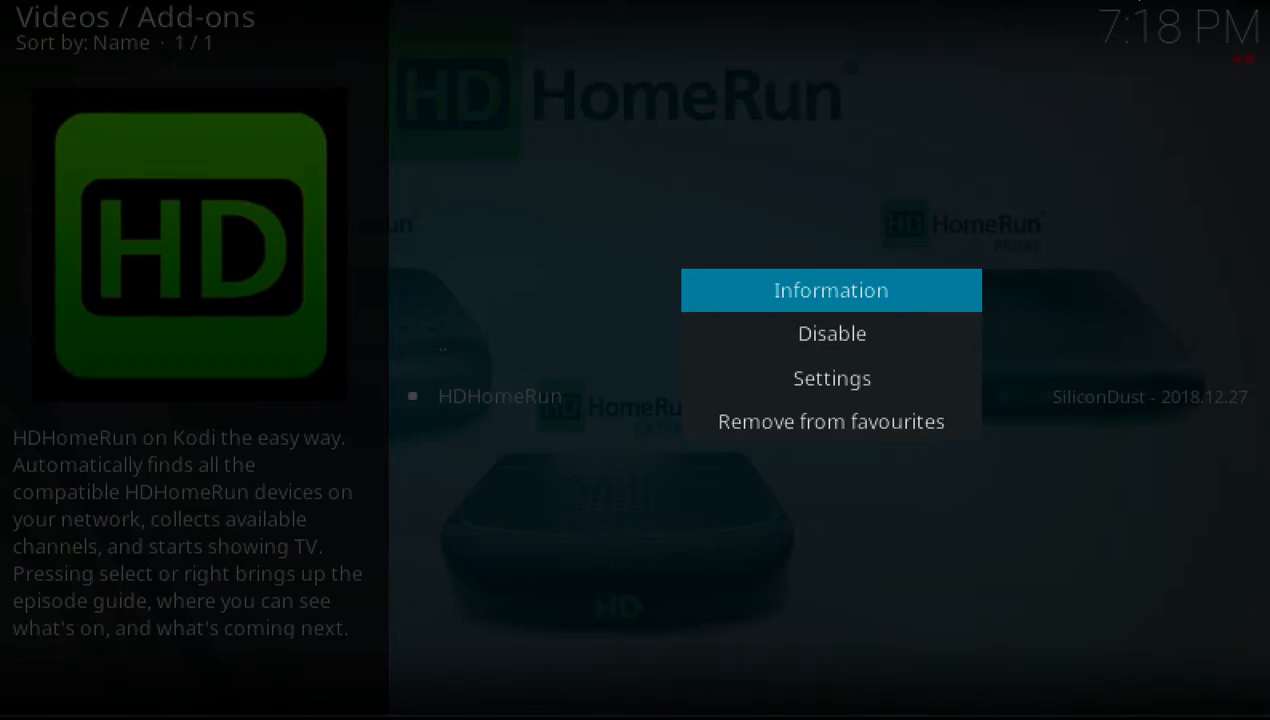
key(Down)
key(Down)
key(Down)
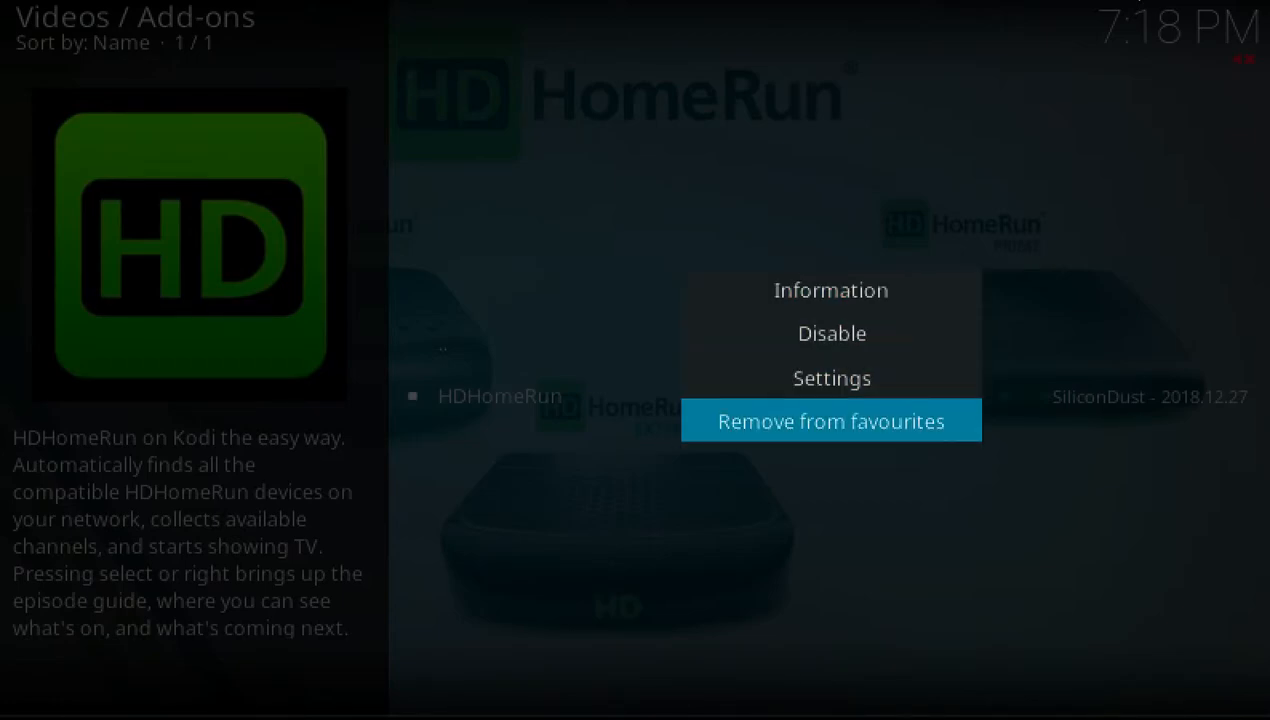
key(Return)
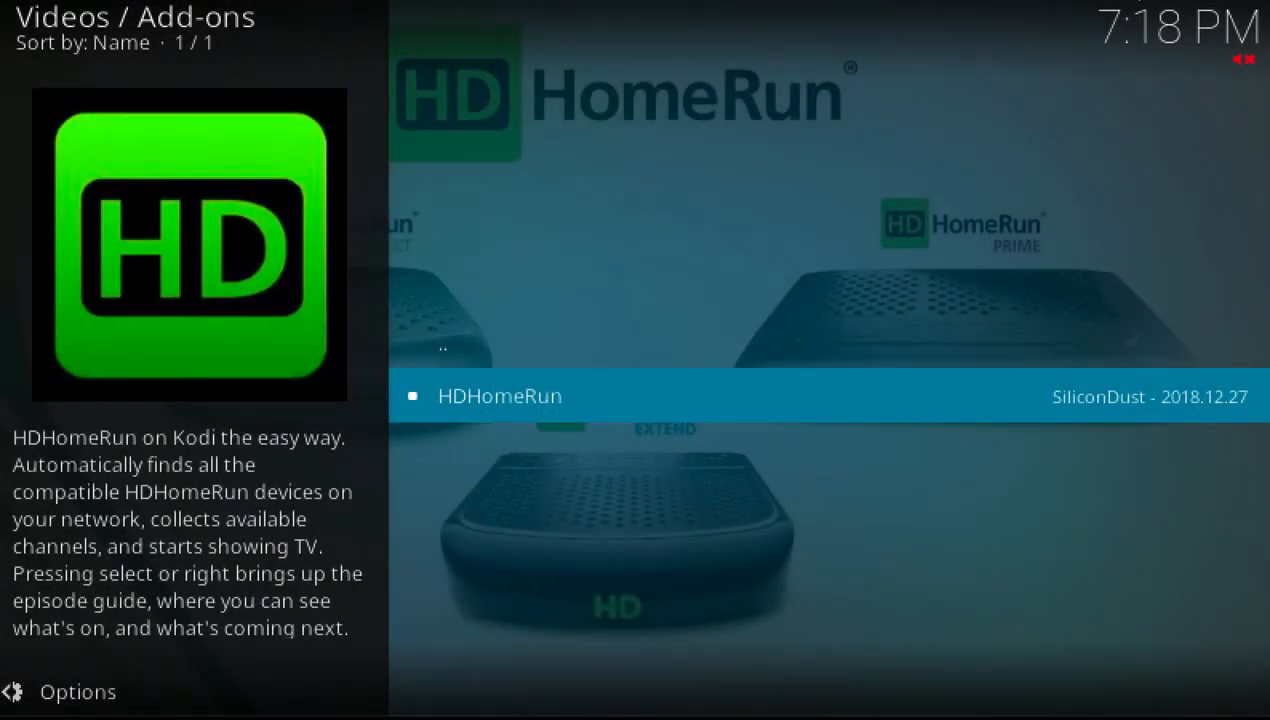
Add the HDHomeRun add-on to the favourites.
key(c)
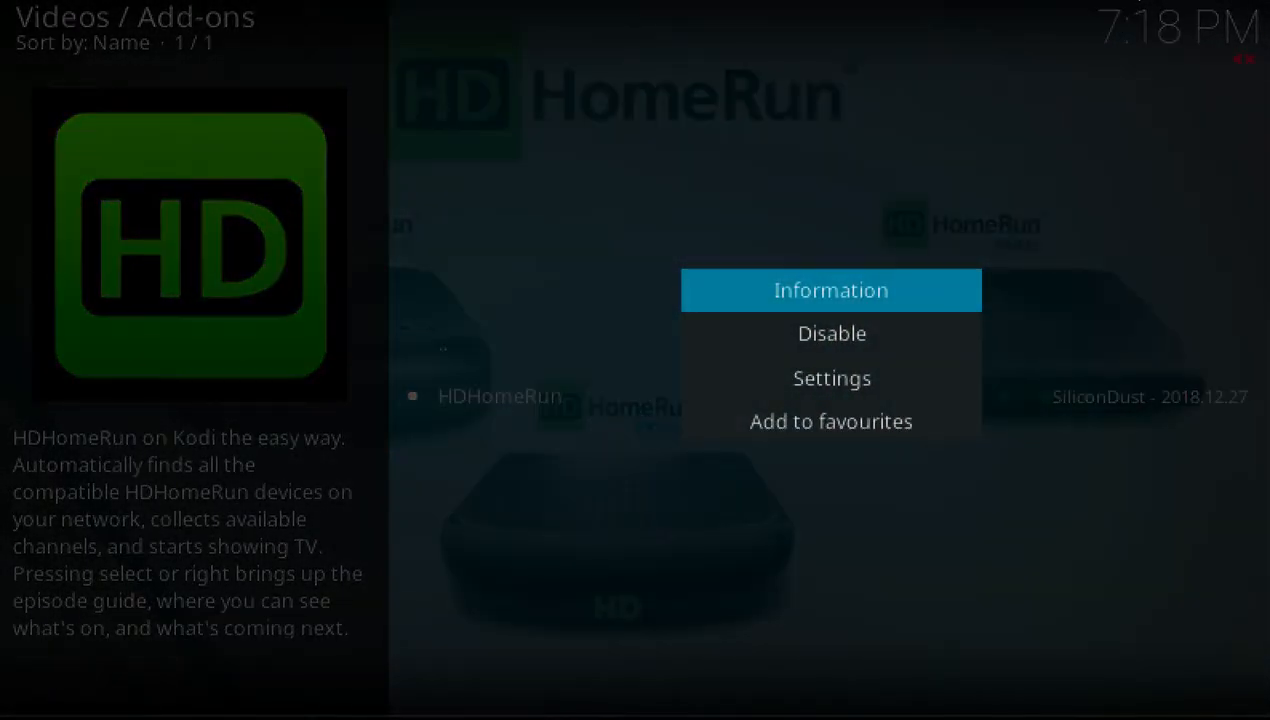
key(Down)
key(Down)
key(Down)
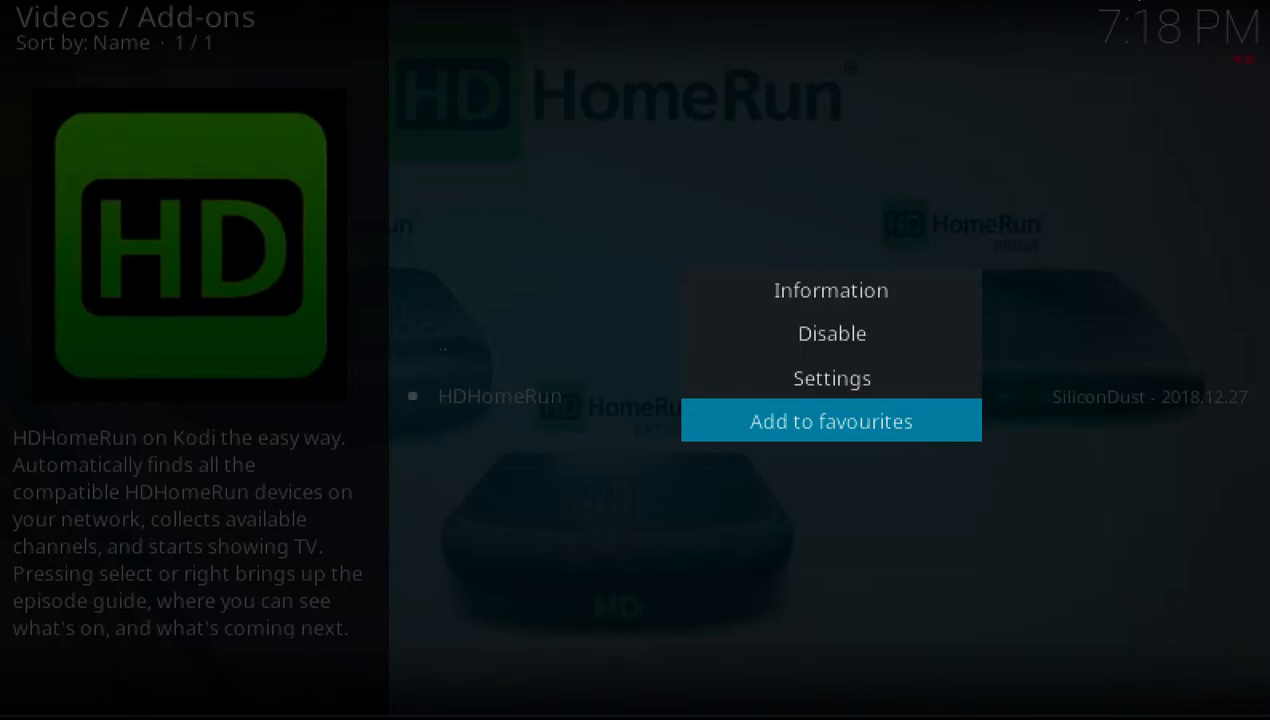
key(Return)
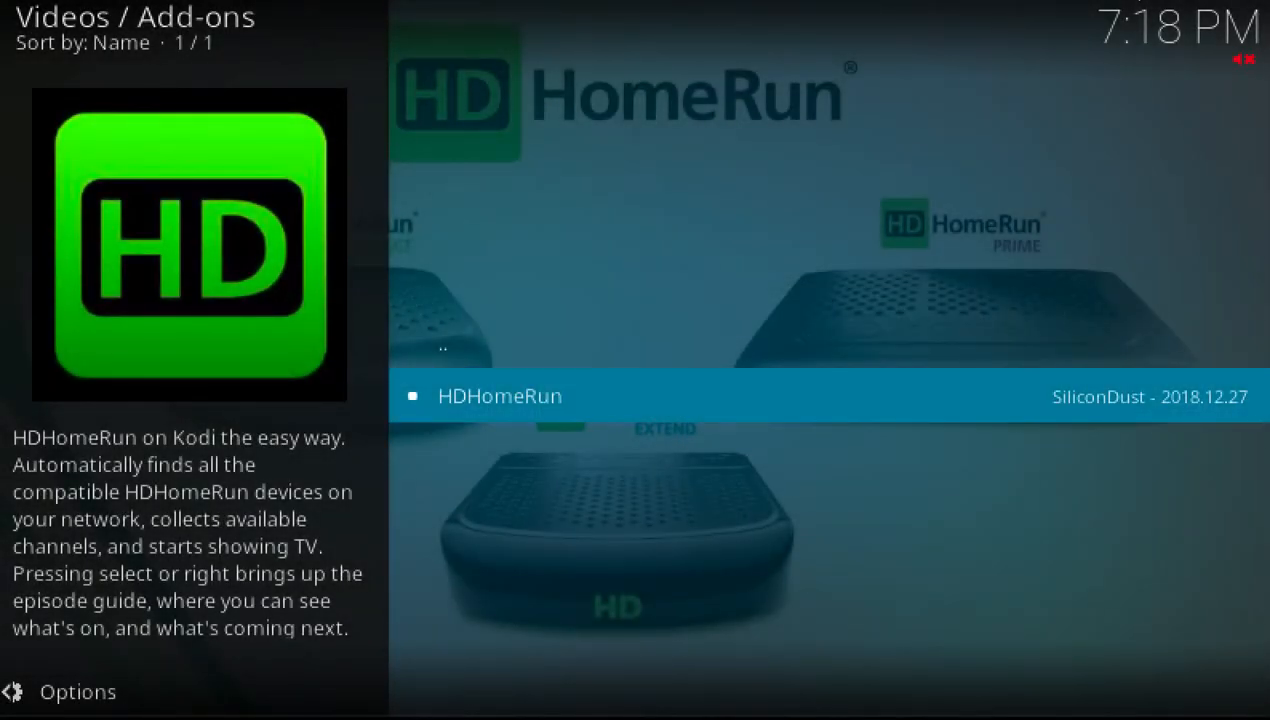
Return to the home screen and open the system settings page.
key(BackSpace)
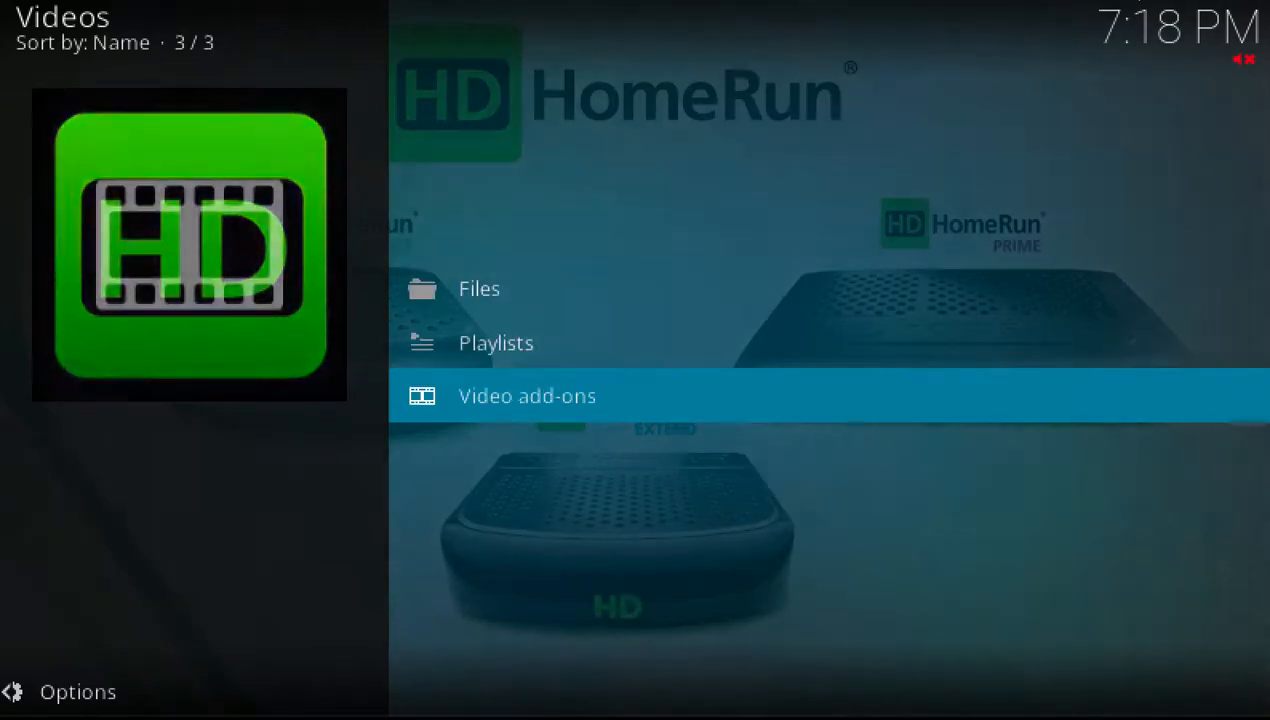
key(BackSpace)
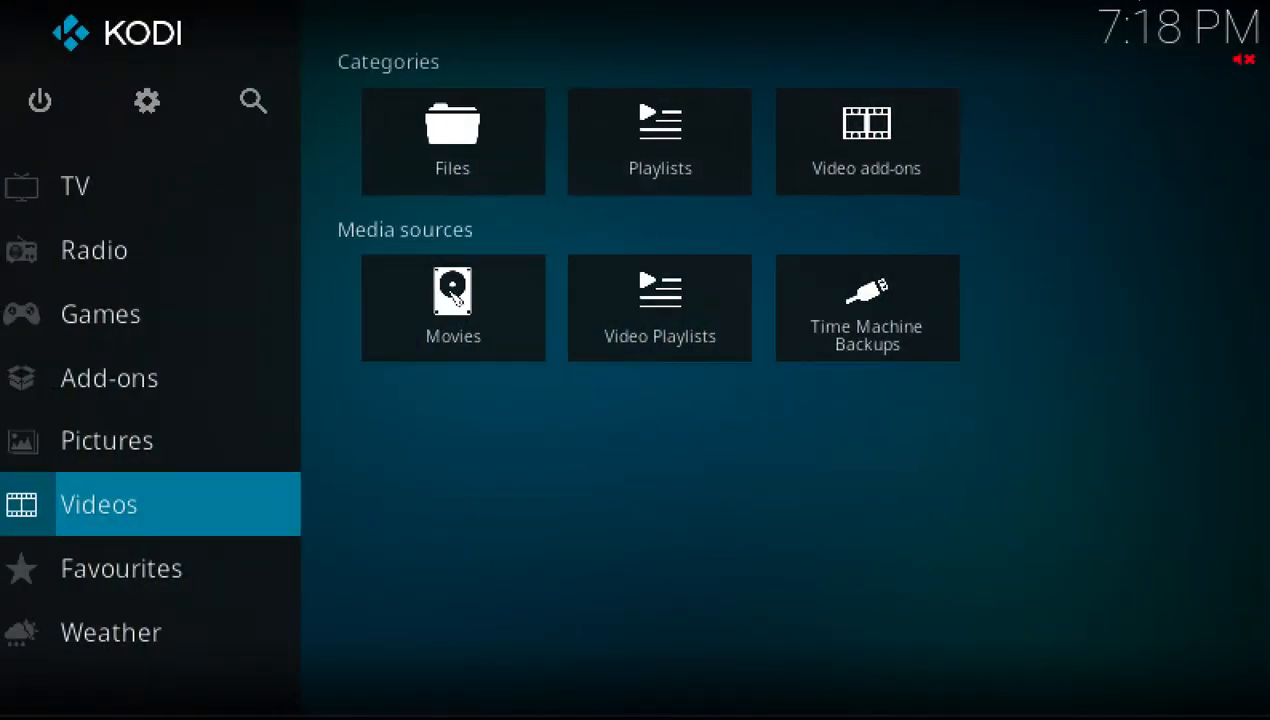
key(Up)
key(Up)
key(Up)
key(Up)
key(Up)
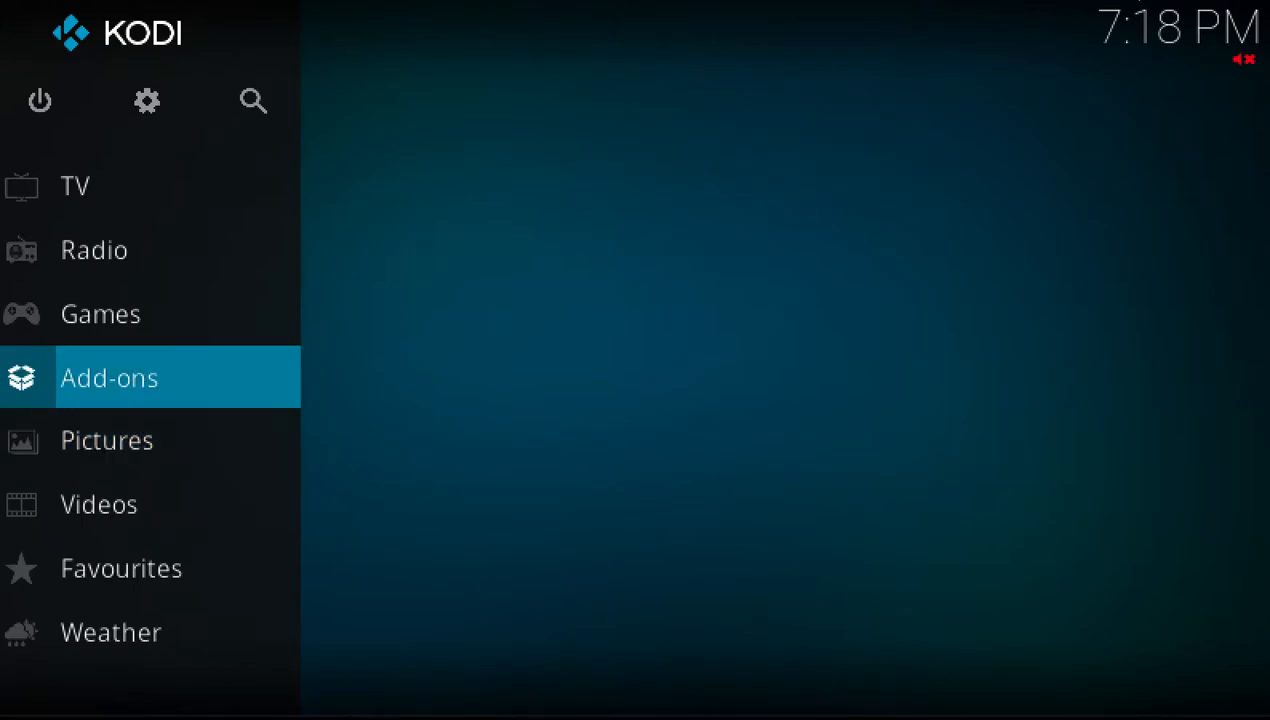
key(Up)
key(Up)
key(Up)
key(Up)
key(Up)
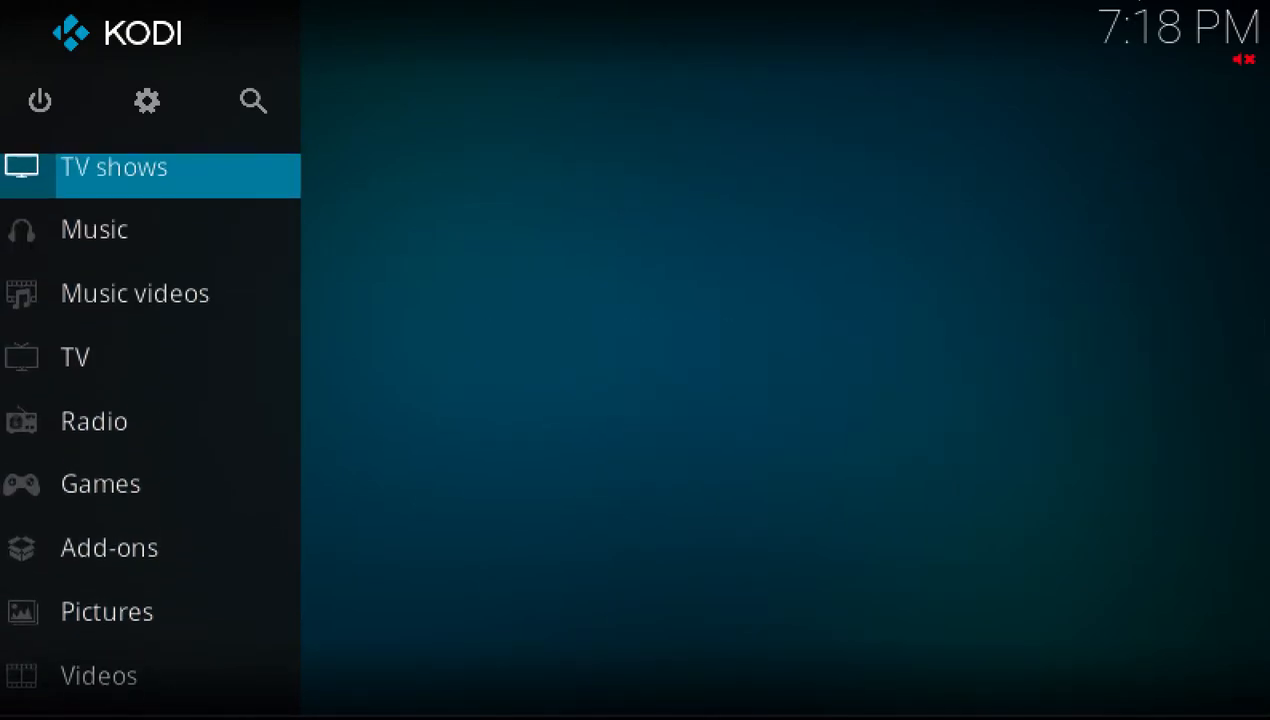
key(Right)
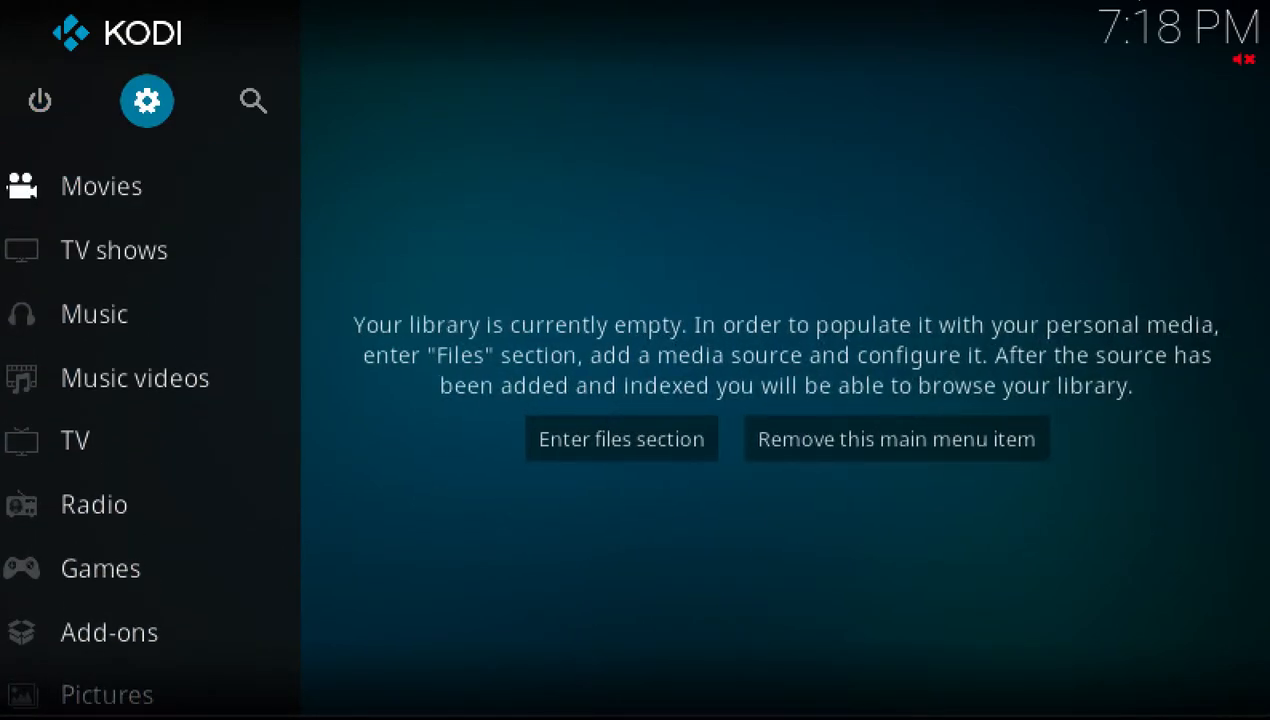
key(Return)
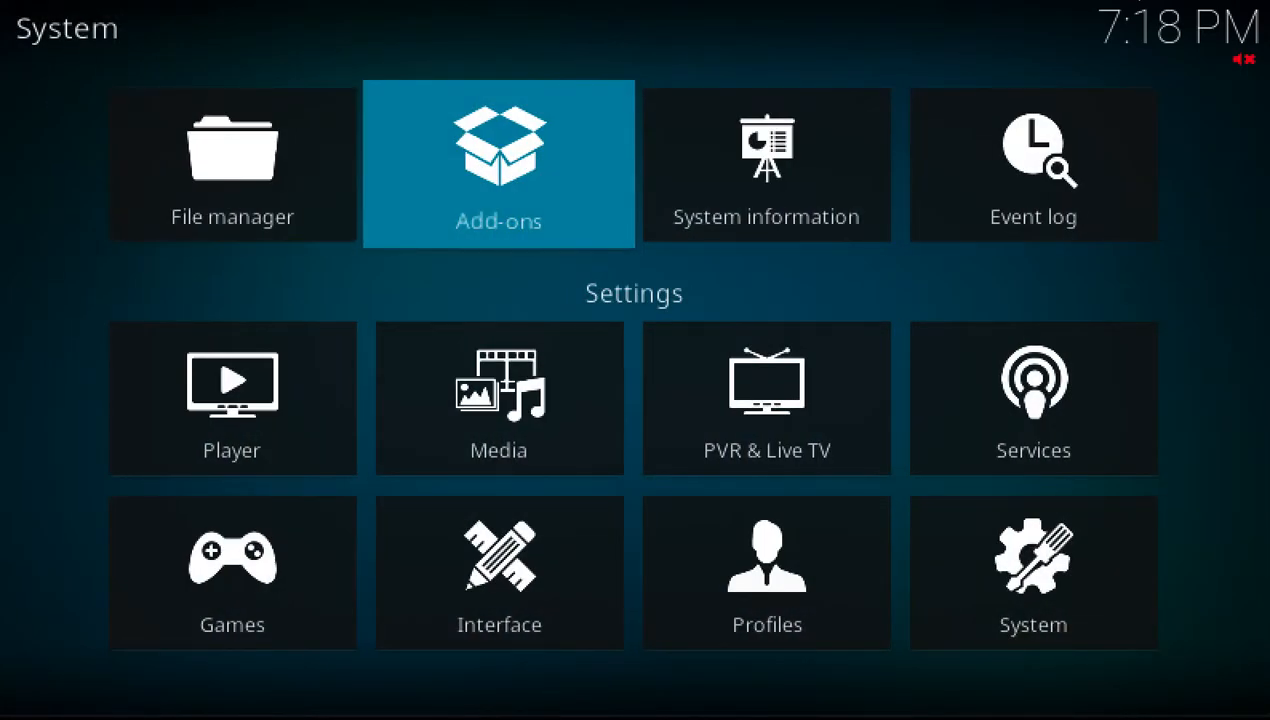
Open the Kodi Add-on repository from the add-on browser.
key(Return)
key(Down)
key(Down)
key(Return)
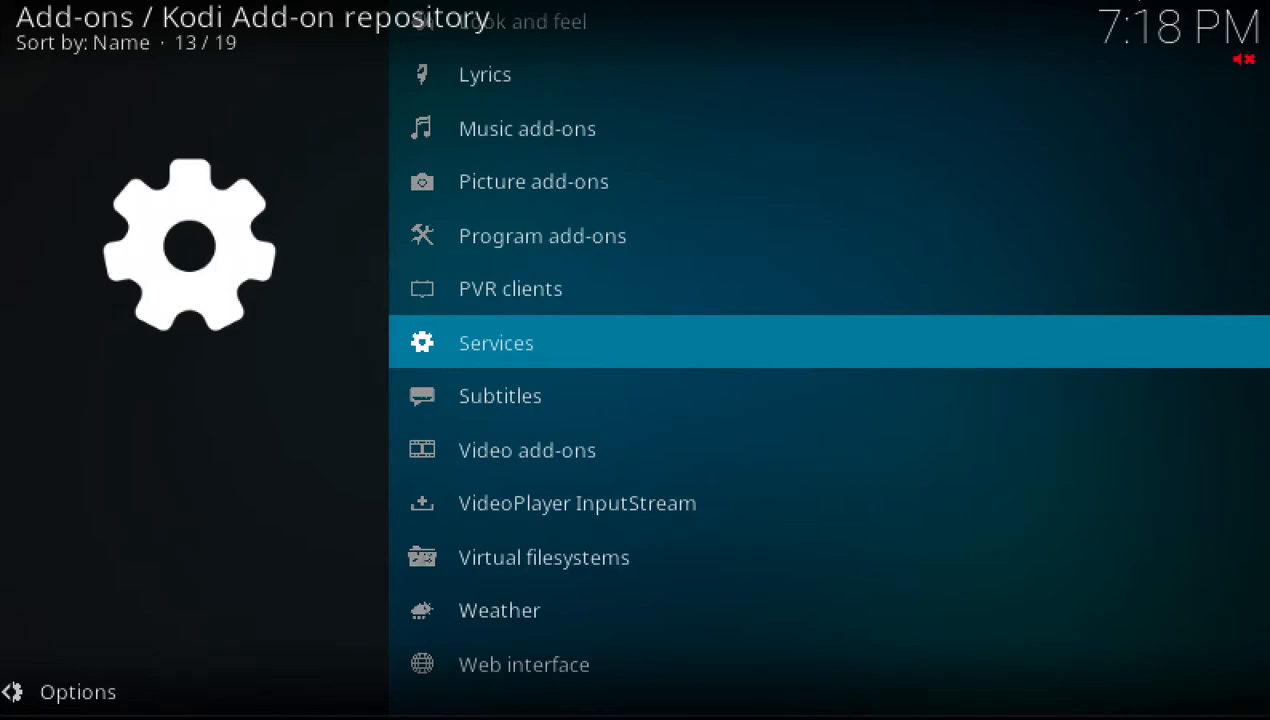
Open the Services category of the Kodi Add-on repository.
key(Up)
key(Up)
key(Up)
key(Up)
key(Up)
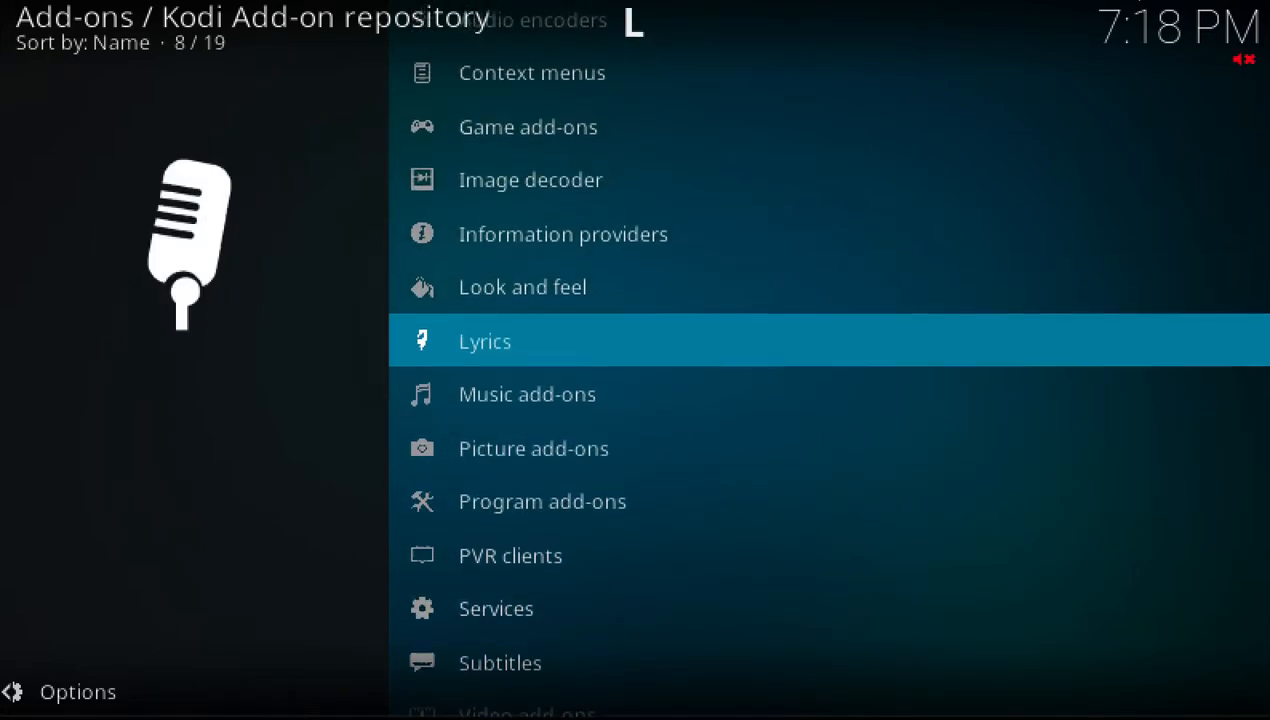
key(Down)
key(Down)
key(Down)
key(Down)
key(Down)
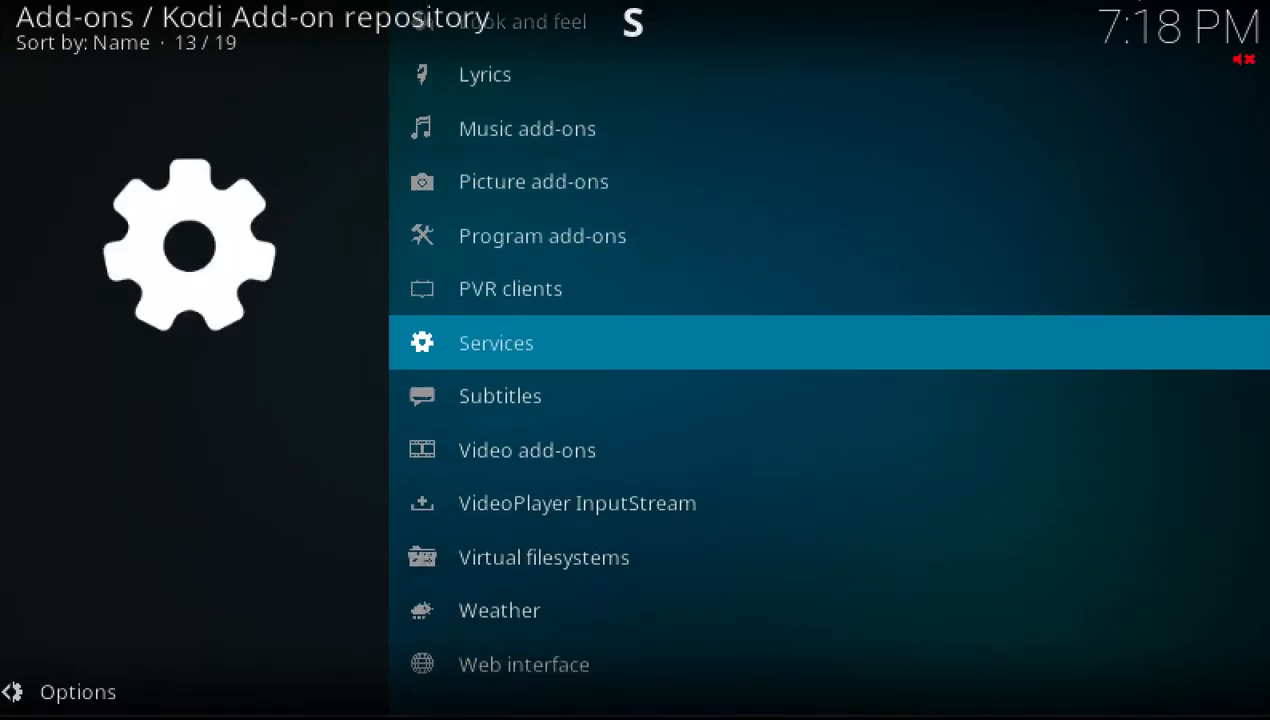
key(Return)
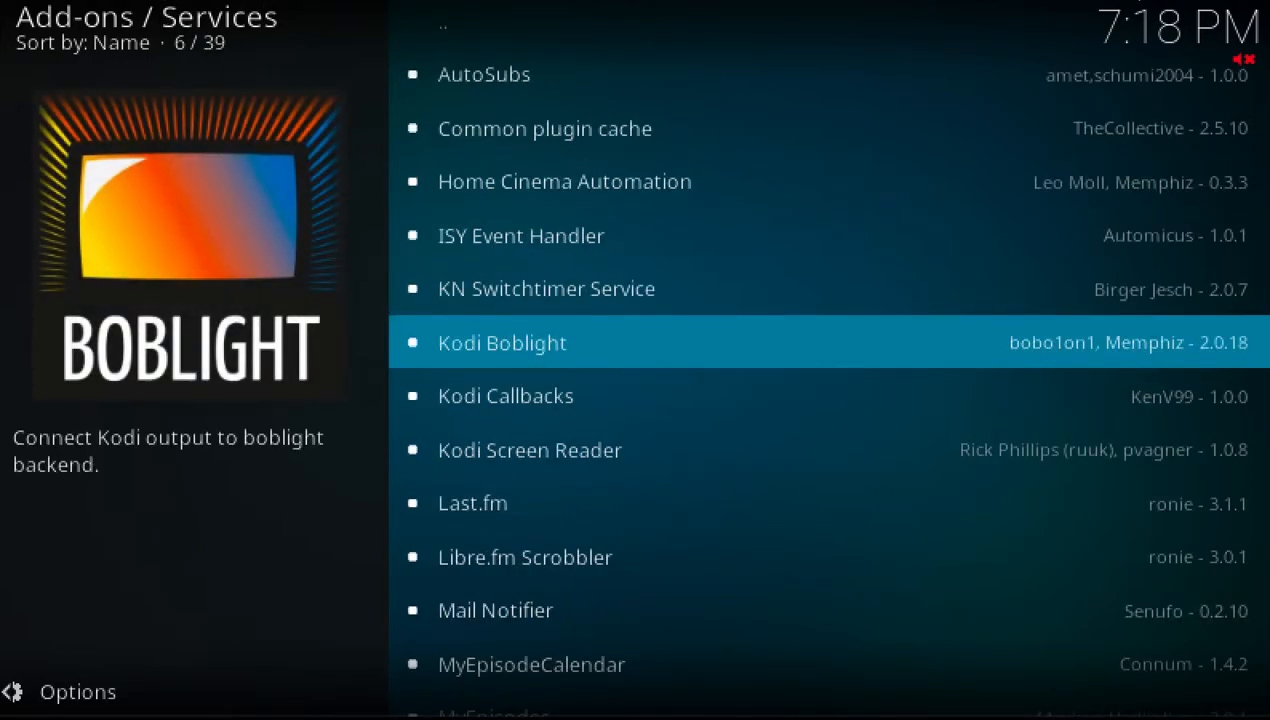
Find the Partymode autostart service in the list and open its information page.
key(Up)
key(Up)
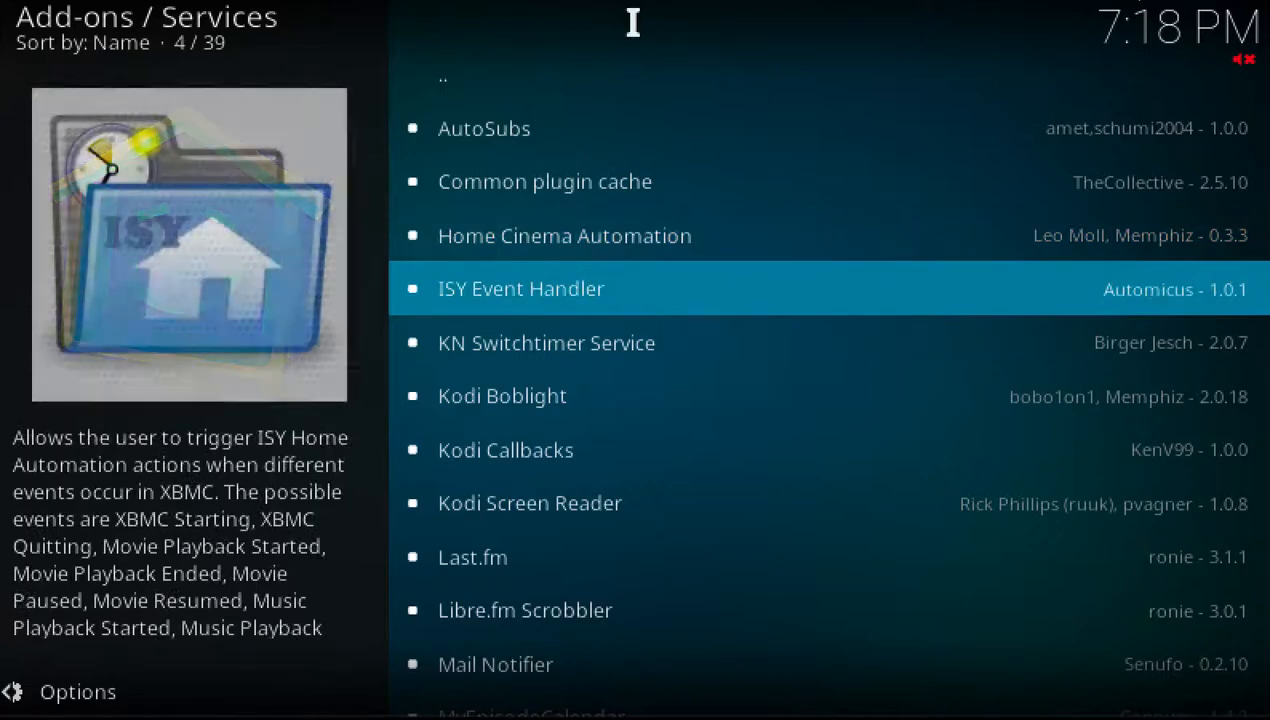
key(Down)
key(Down)
key(Down)
key(Down)
key(Down)
key(Down)
key(Down)
key(Down)
key(Down)
key(Down)
key(Down)
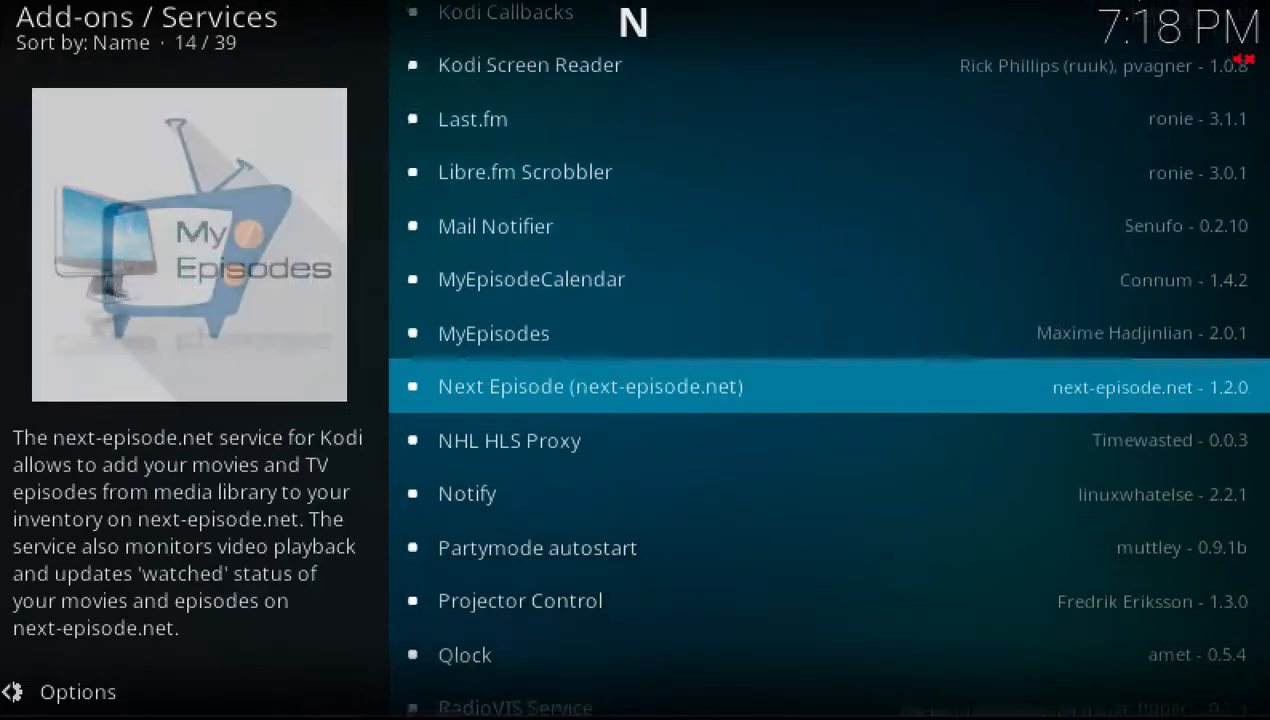
key(Down)
key(Down)
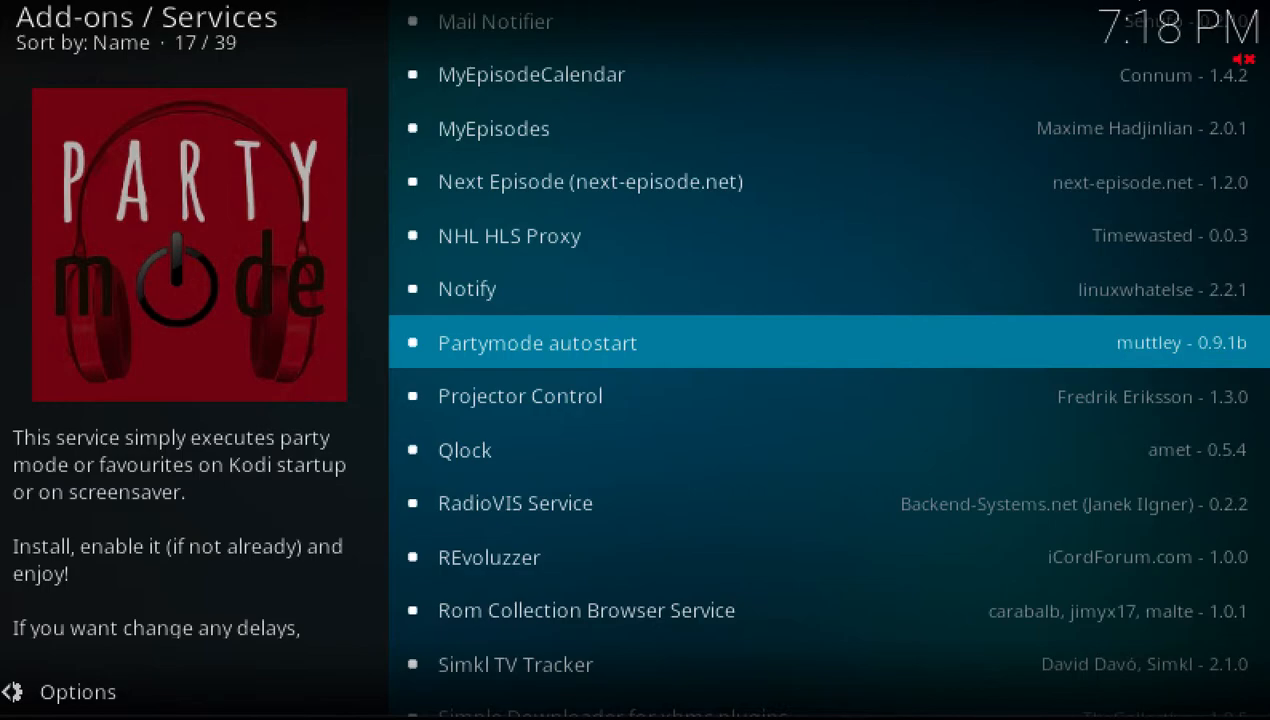
key(Return)
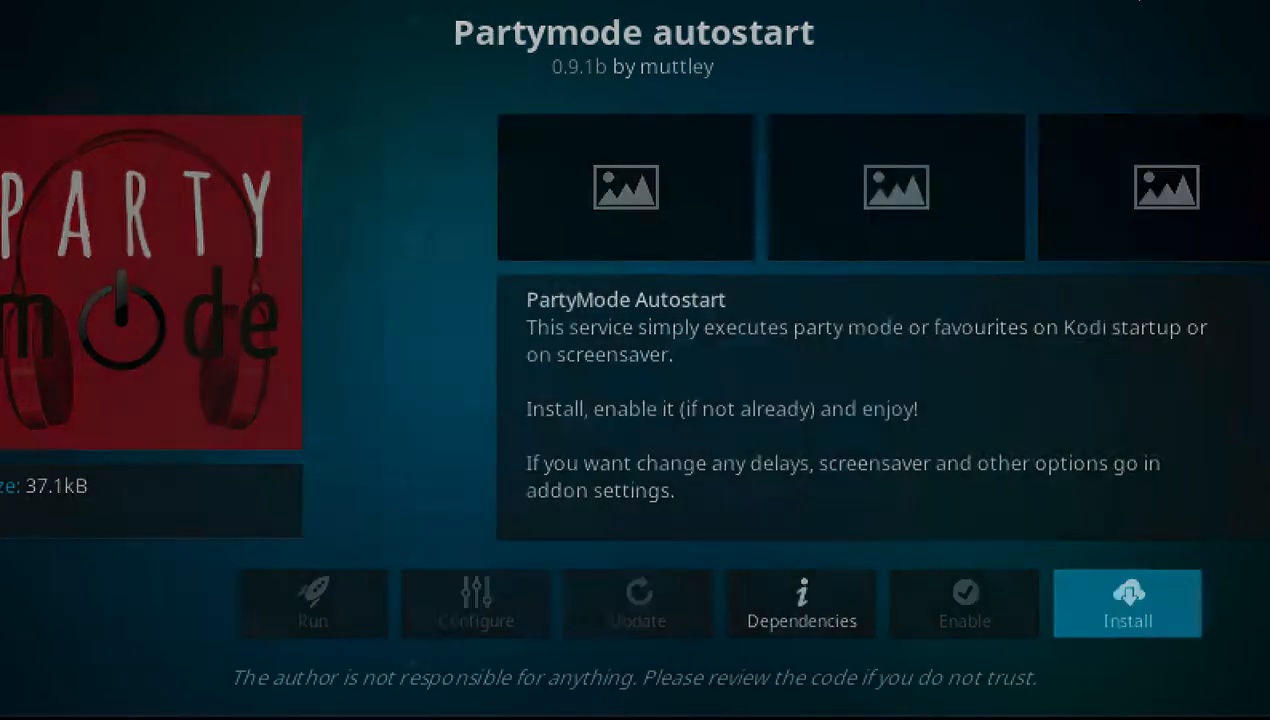
Install Partymode autostart, accept the Favourites script dependency, and dismiss the party mode error.
key(Return)
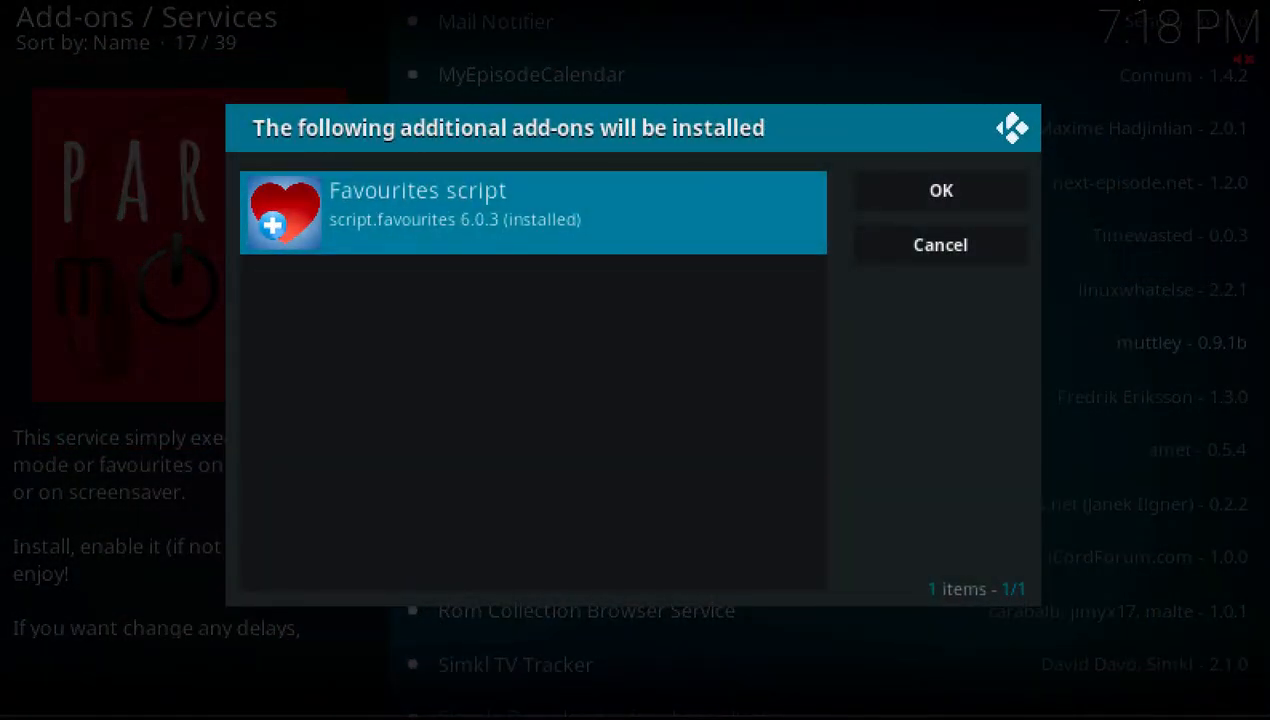
key(Right)
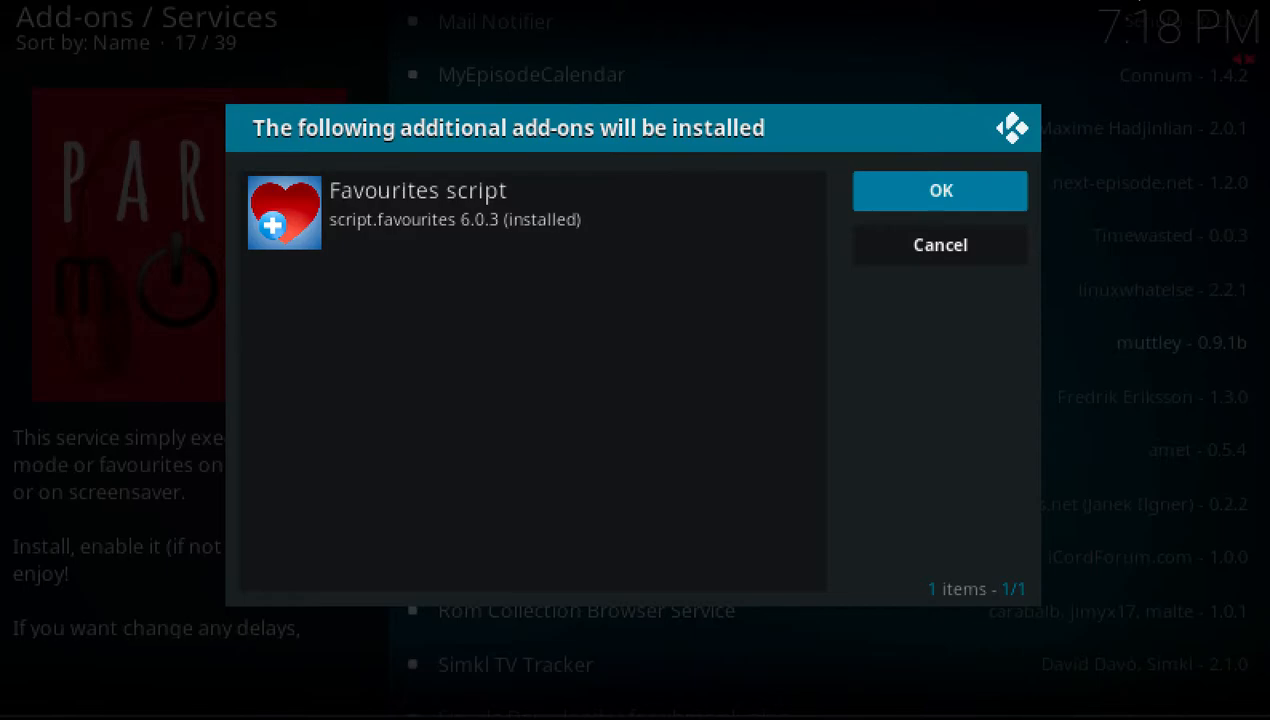
key(Return)
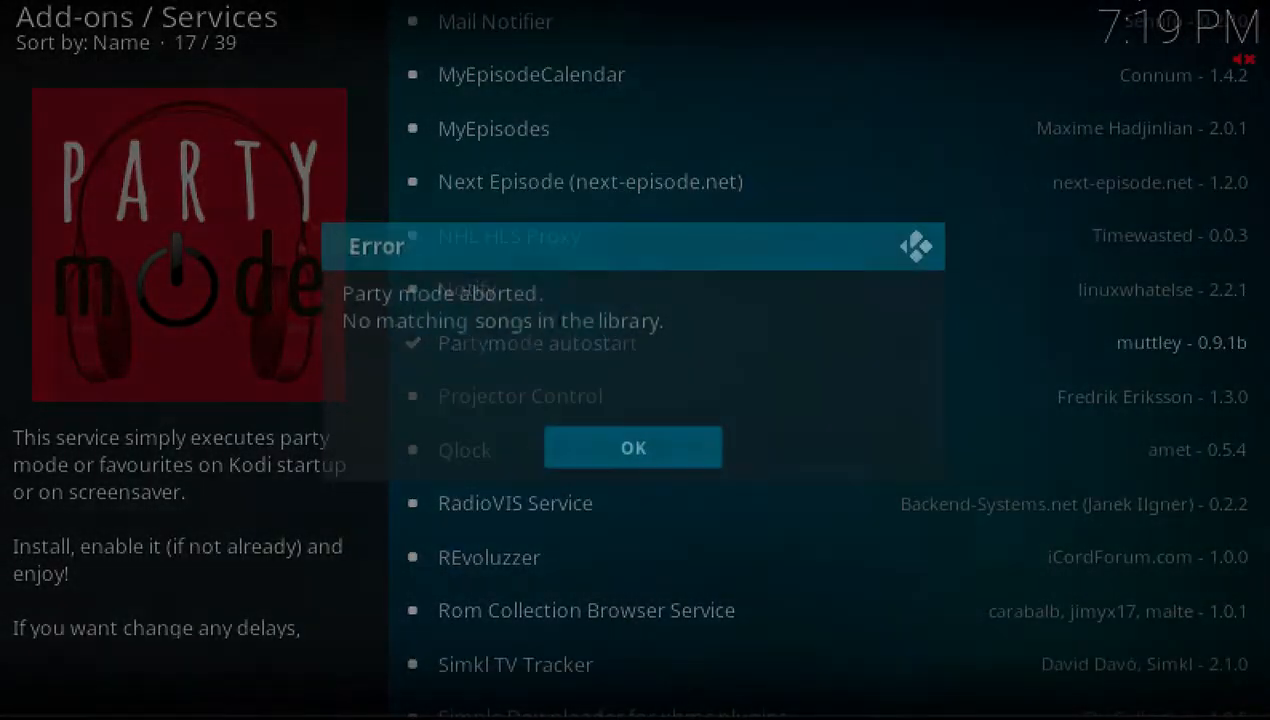
key(Return)
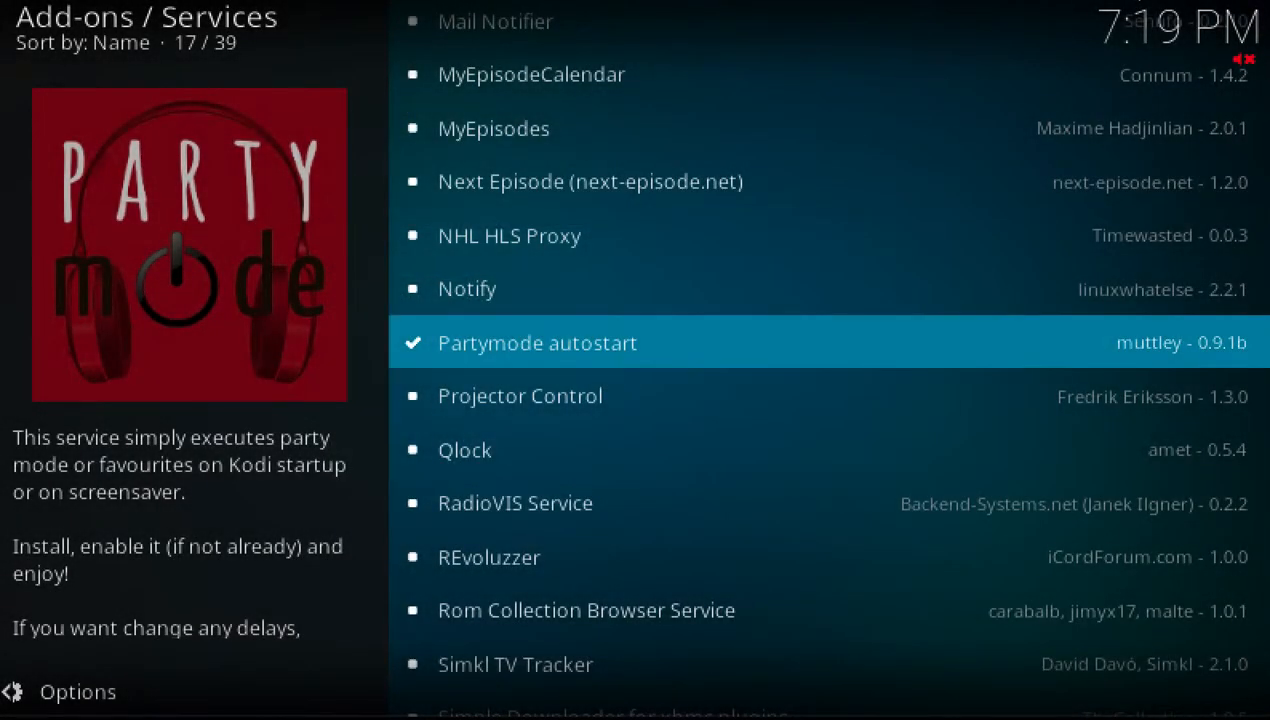
Open the configuration settings of the installed Partymode autostart service from its information page.
key(Down)
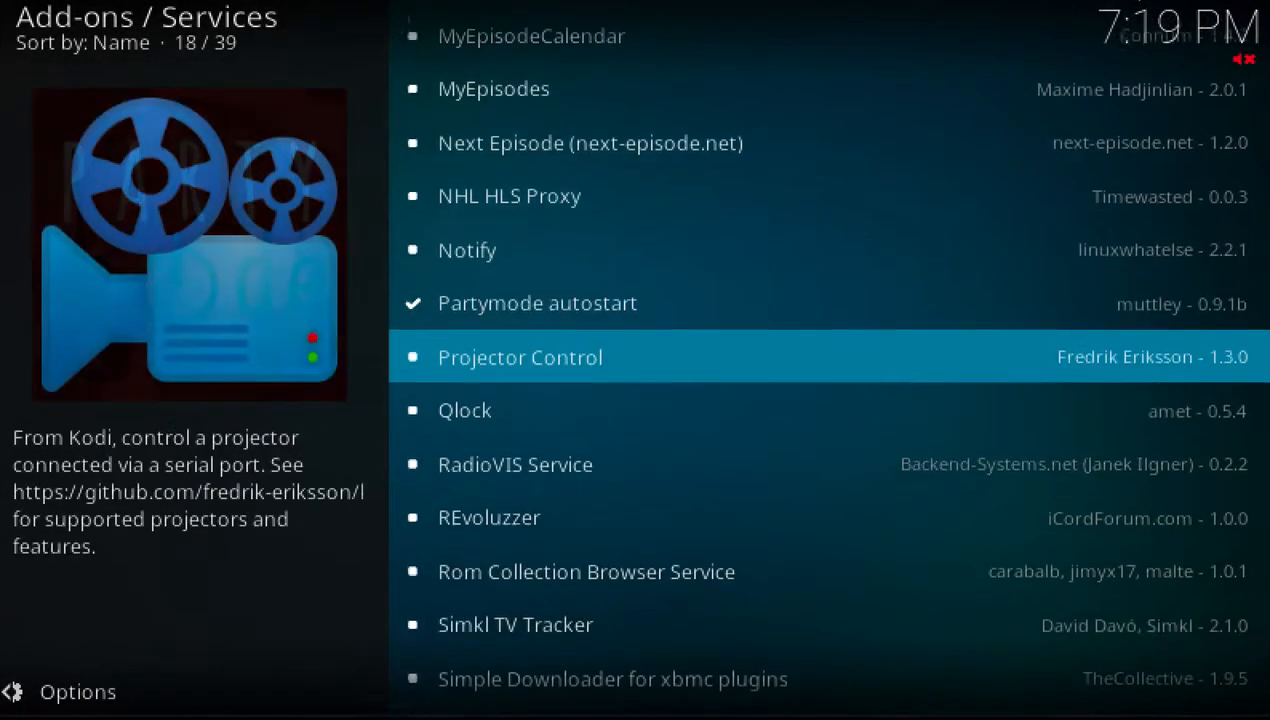
key(Up)
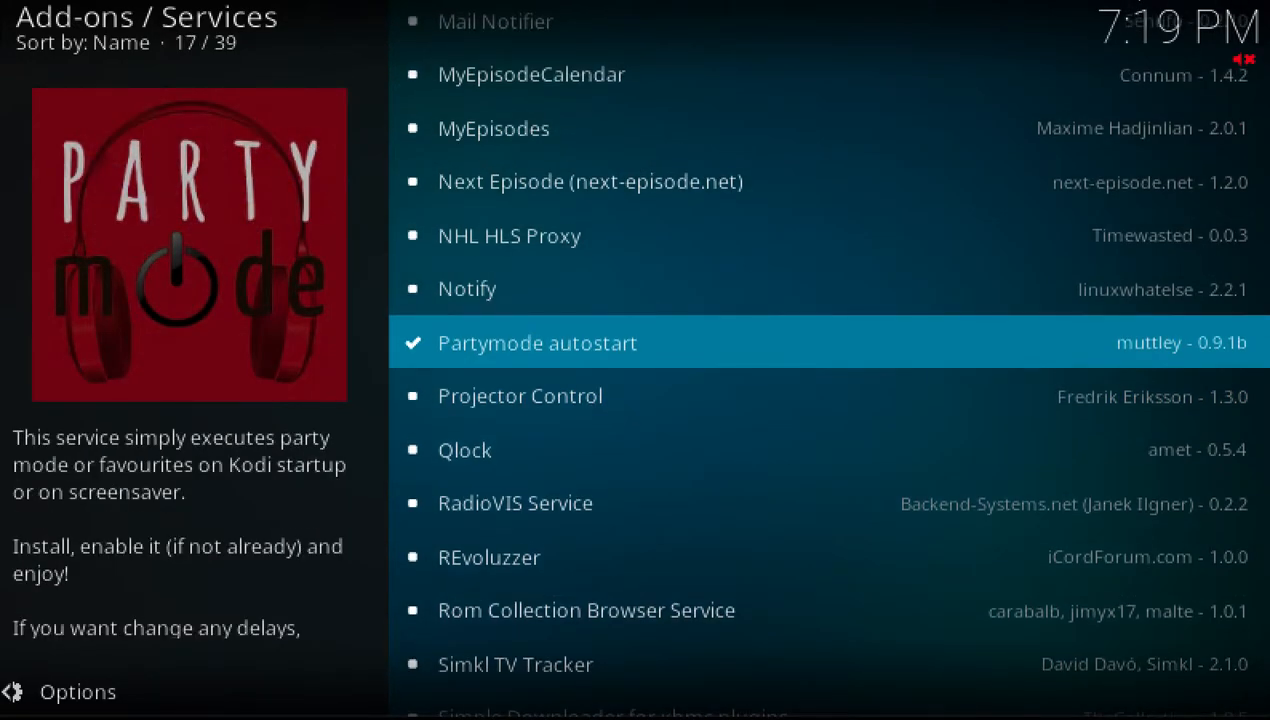
key(Return)
key(Left)
key(Left)
key(Left)
key(Left)
key(Left)
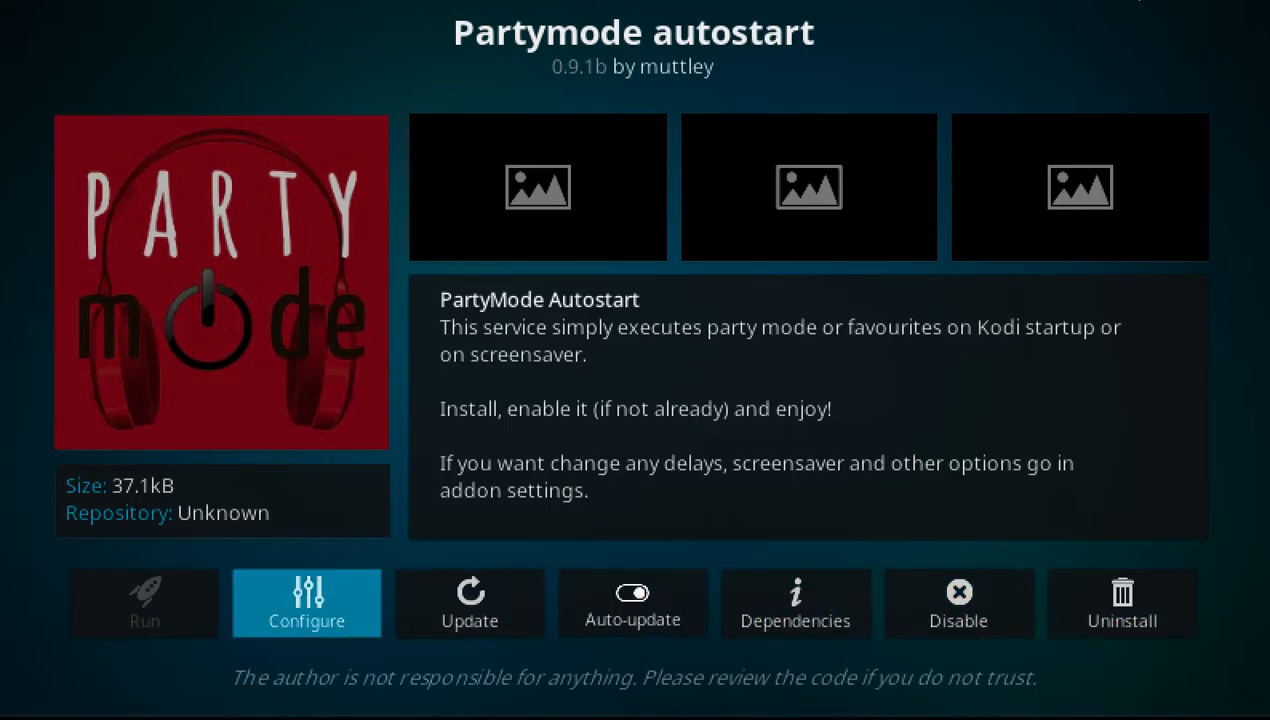
key(Return)
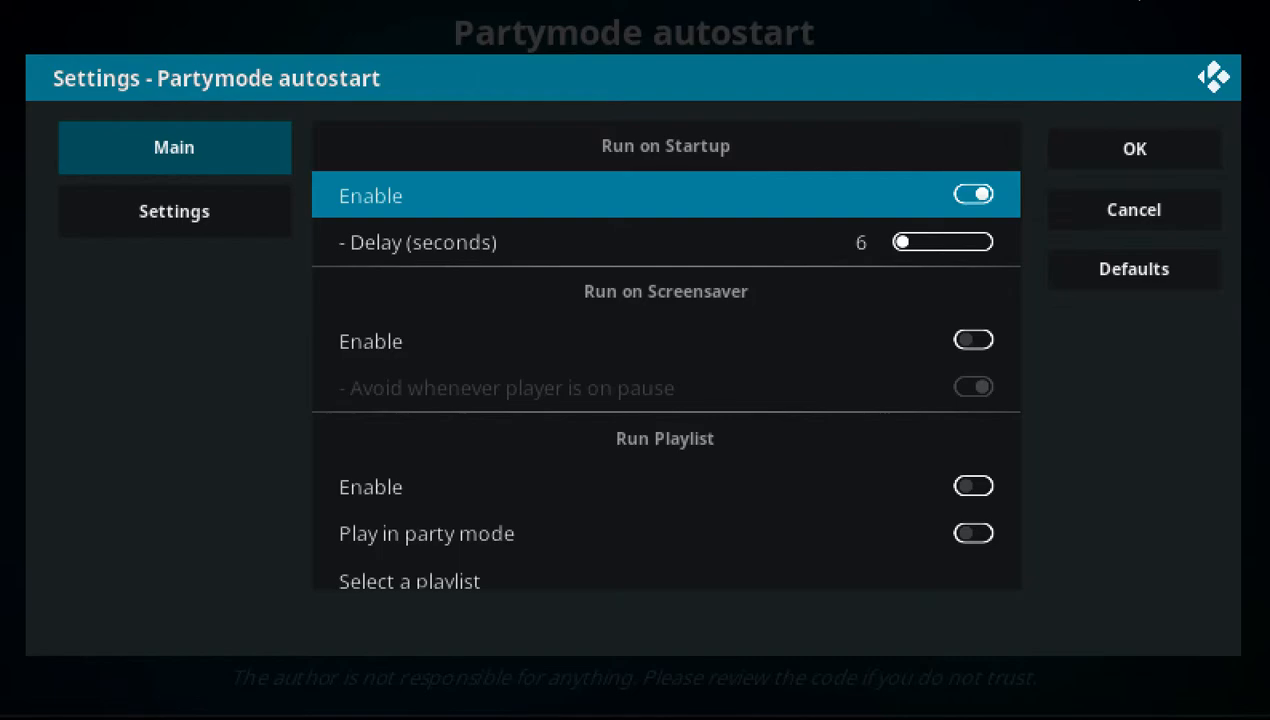
Set the Run on Startup delay to 0 seconds.
key(Right)
key(Left)
key(Down)
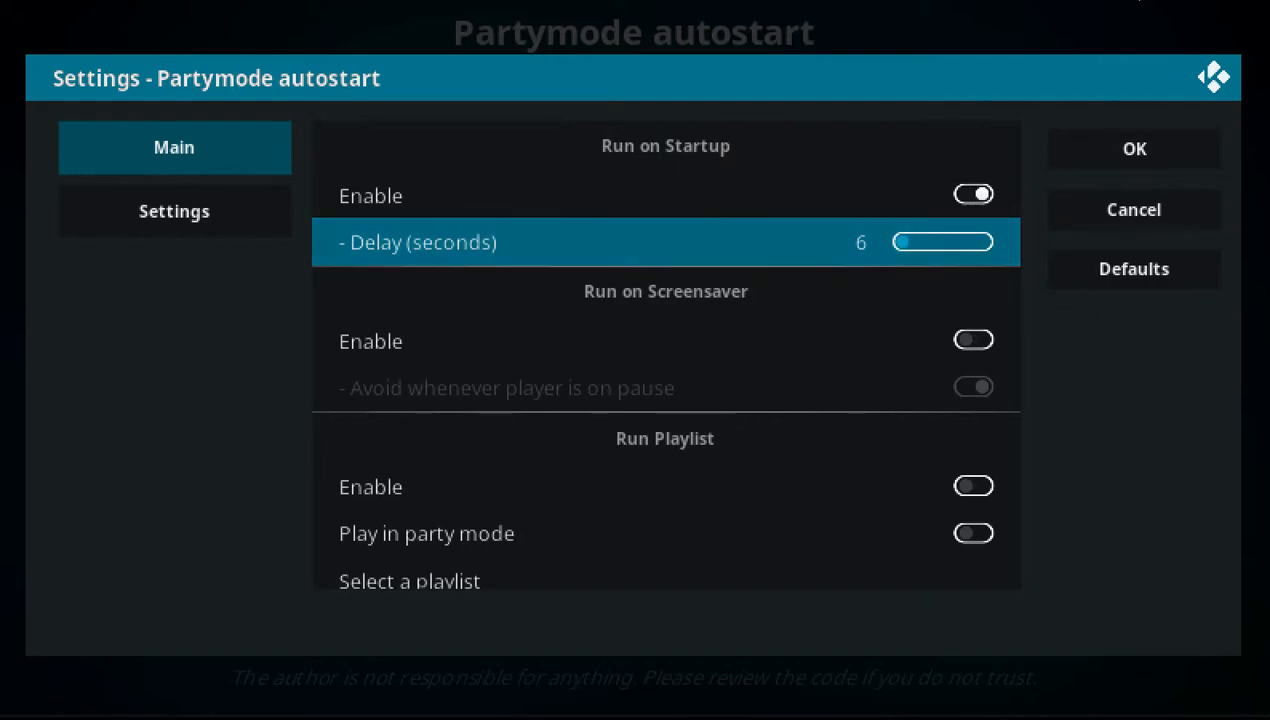
key(Left)
key(Left)
key(Left)
key(Left)
key(Left)
key(Left)
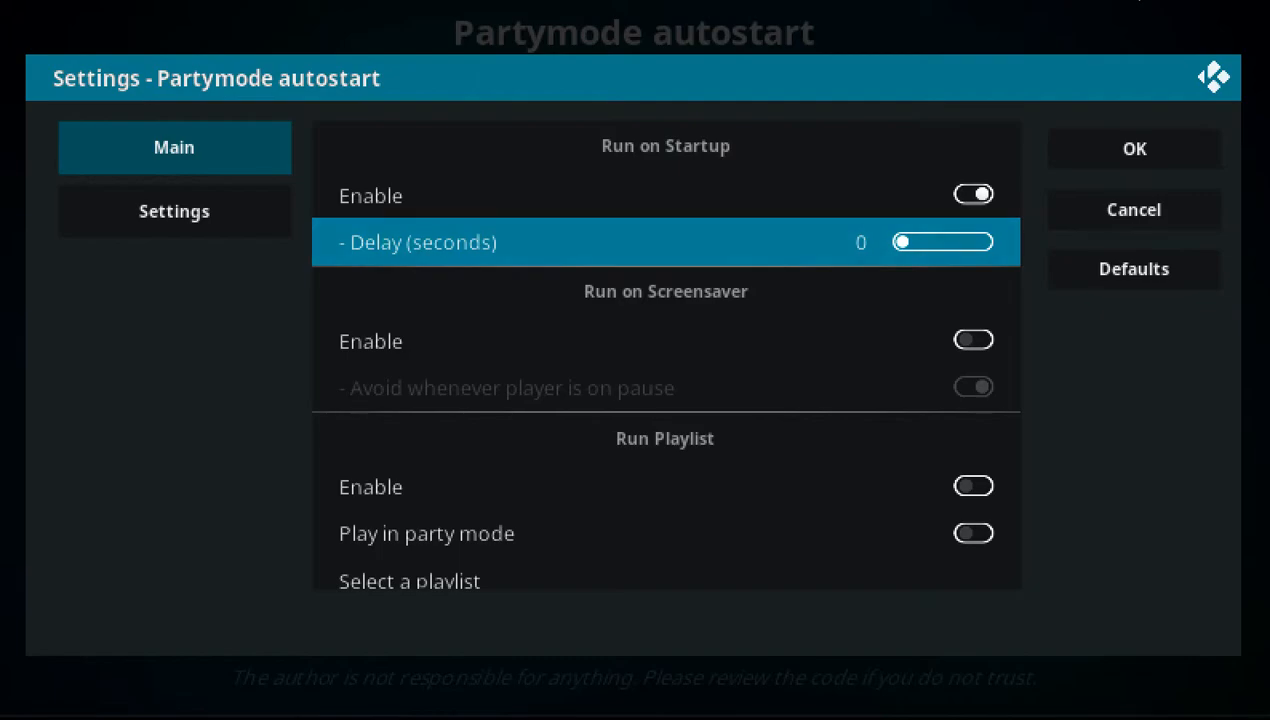
Enable the Run Favourites option in the Partymode autostart settings.
key(Down)
key(Down)
key(Down)
key(Down)
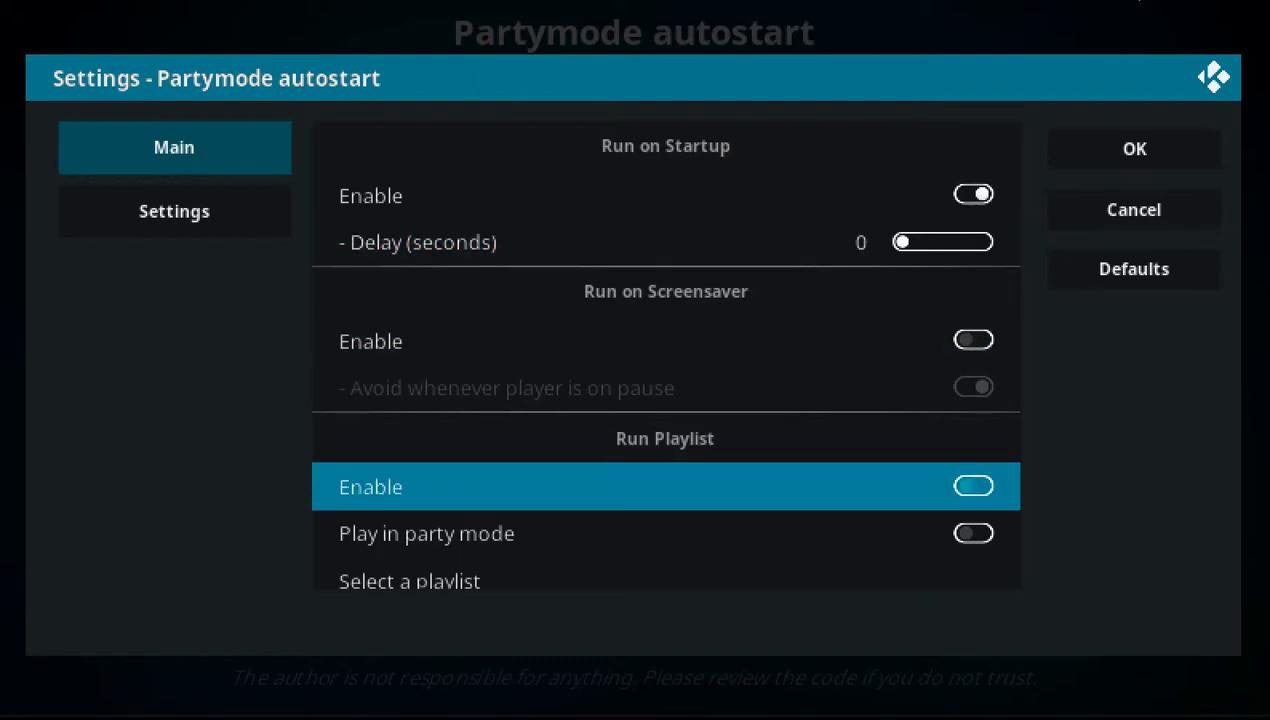
key(Down)
key(Down)
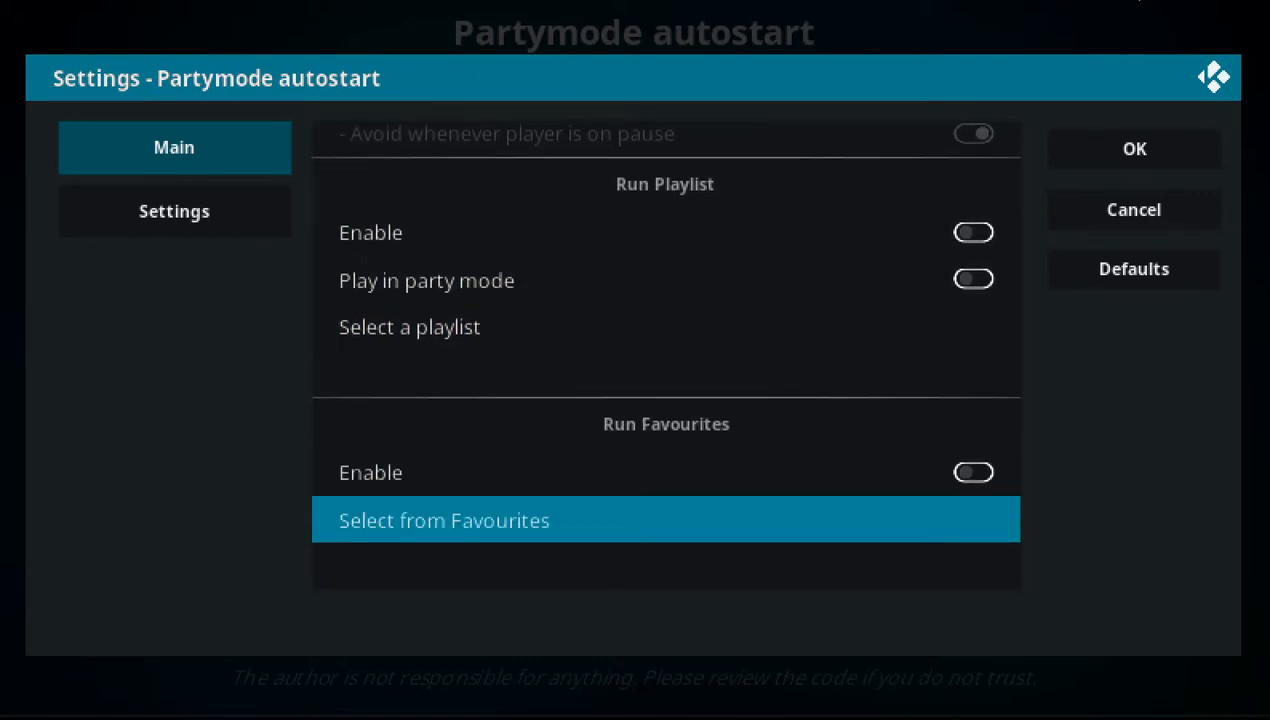
key(Up)
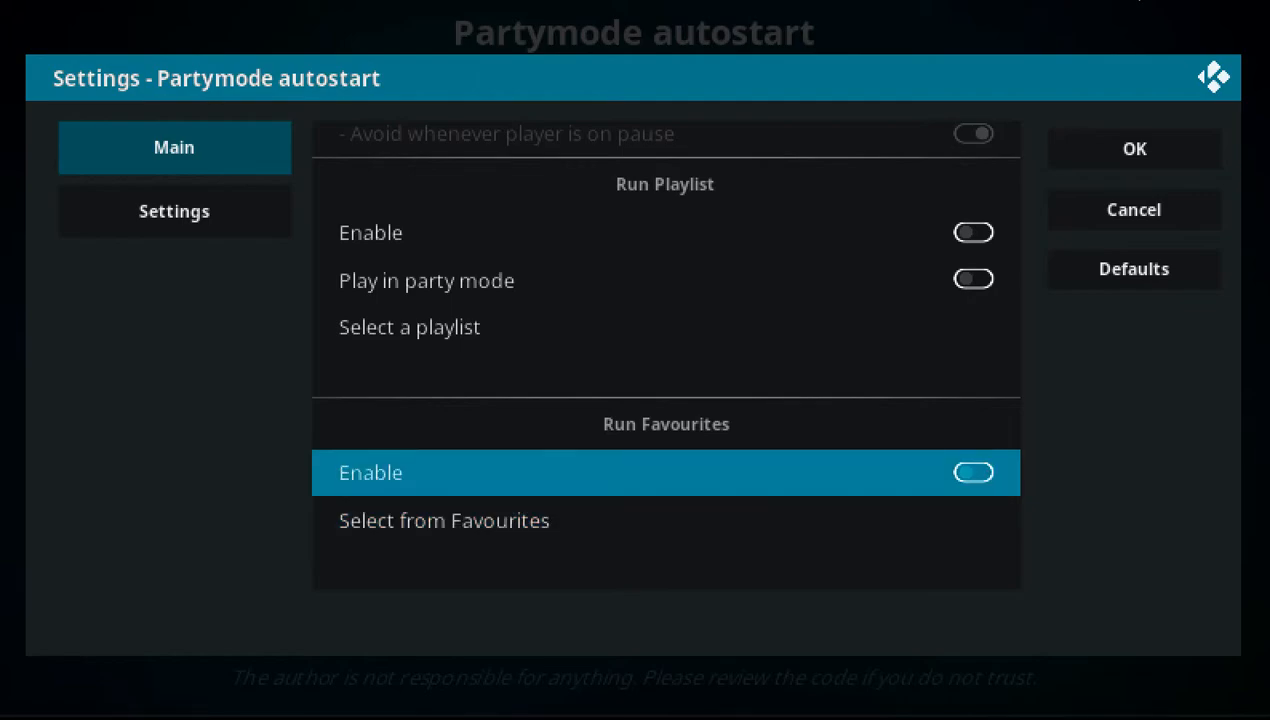
key(Return)
Choose HDHomeRun as the favourite to run and save the Partymode autostart settings.
key(Down)
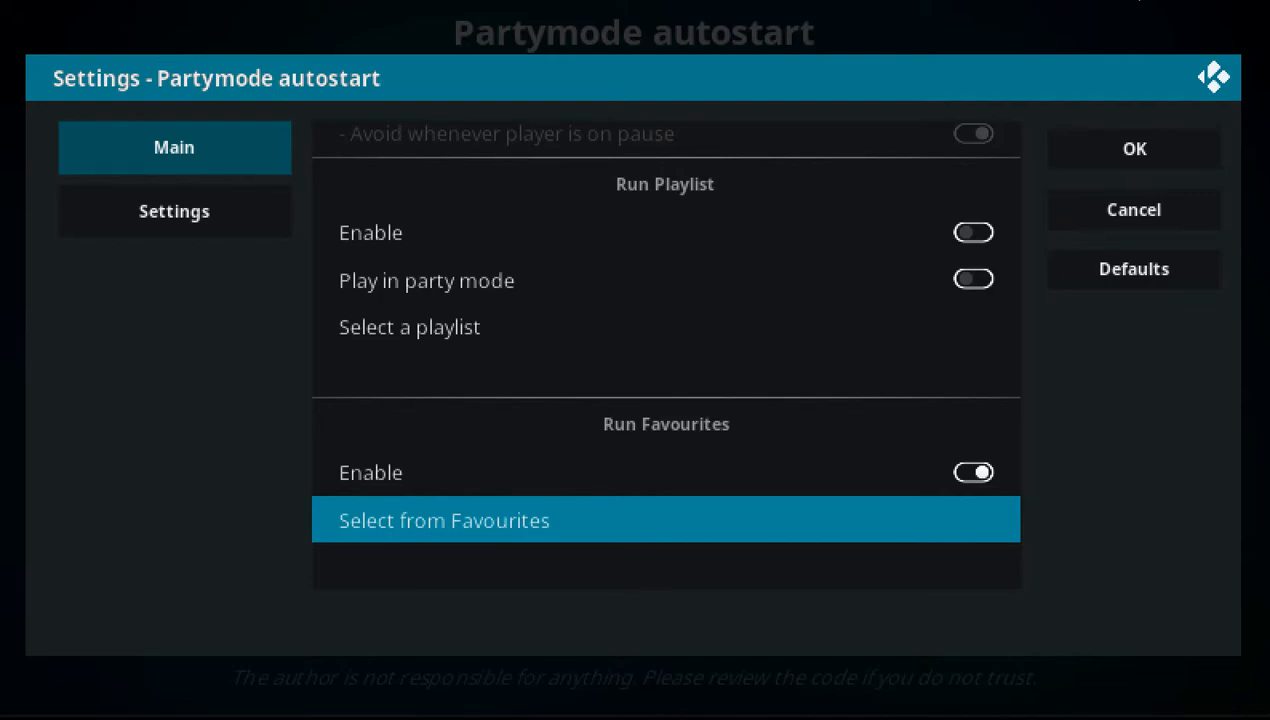
key(Return)
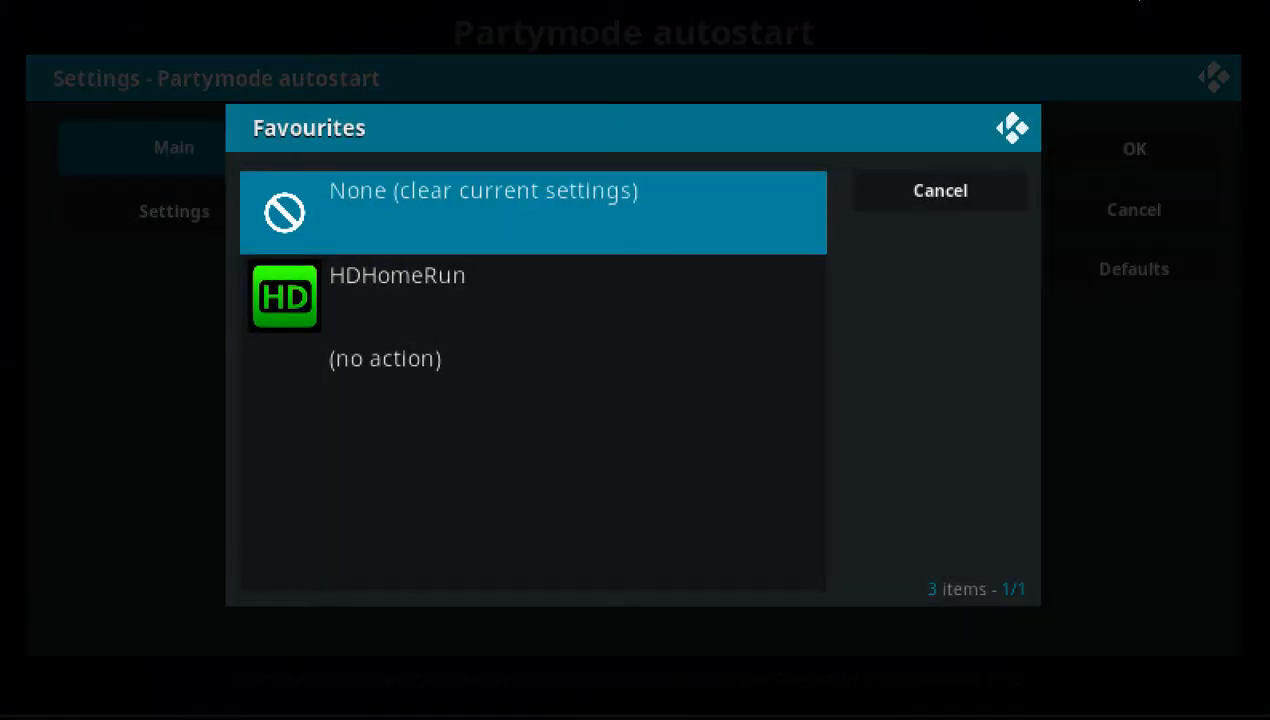
key(Down)
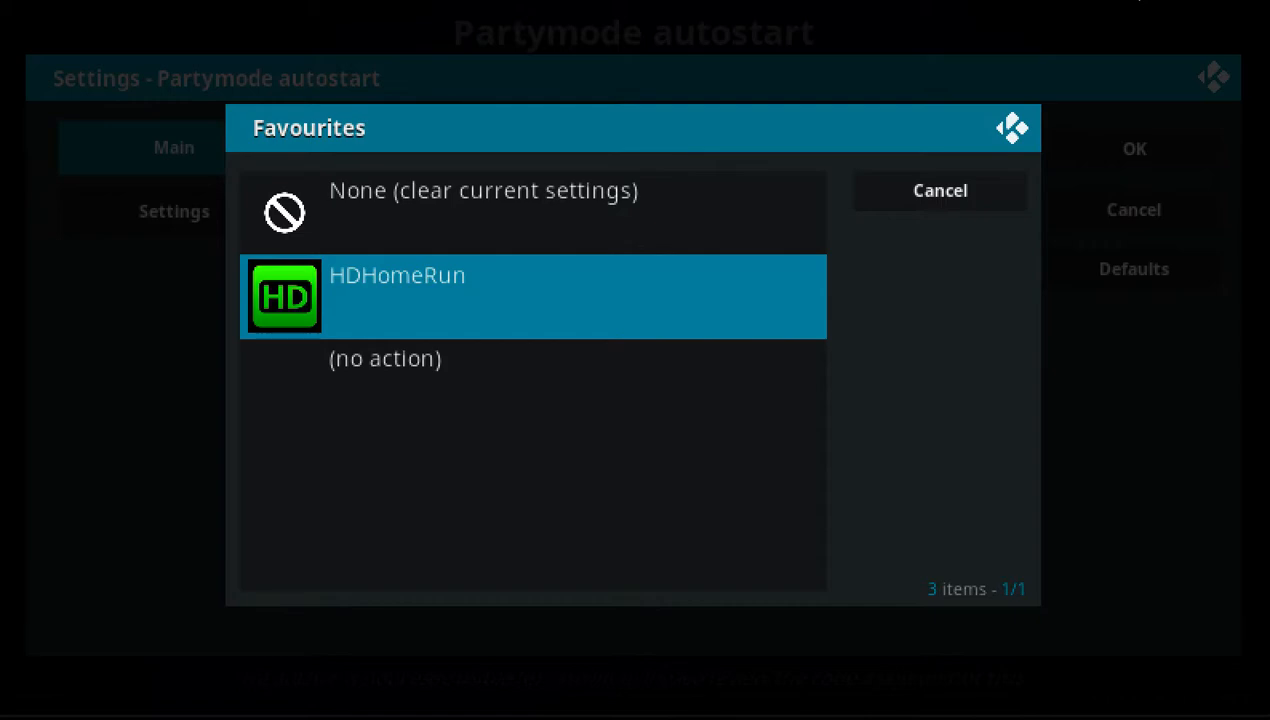
key(Return)
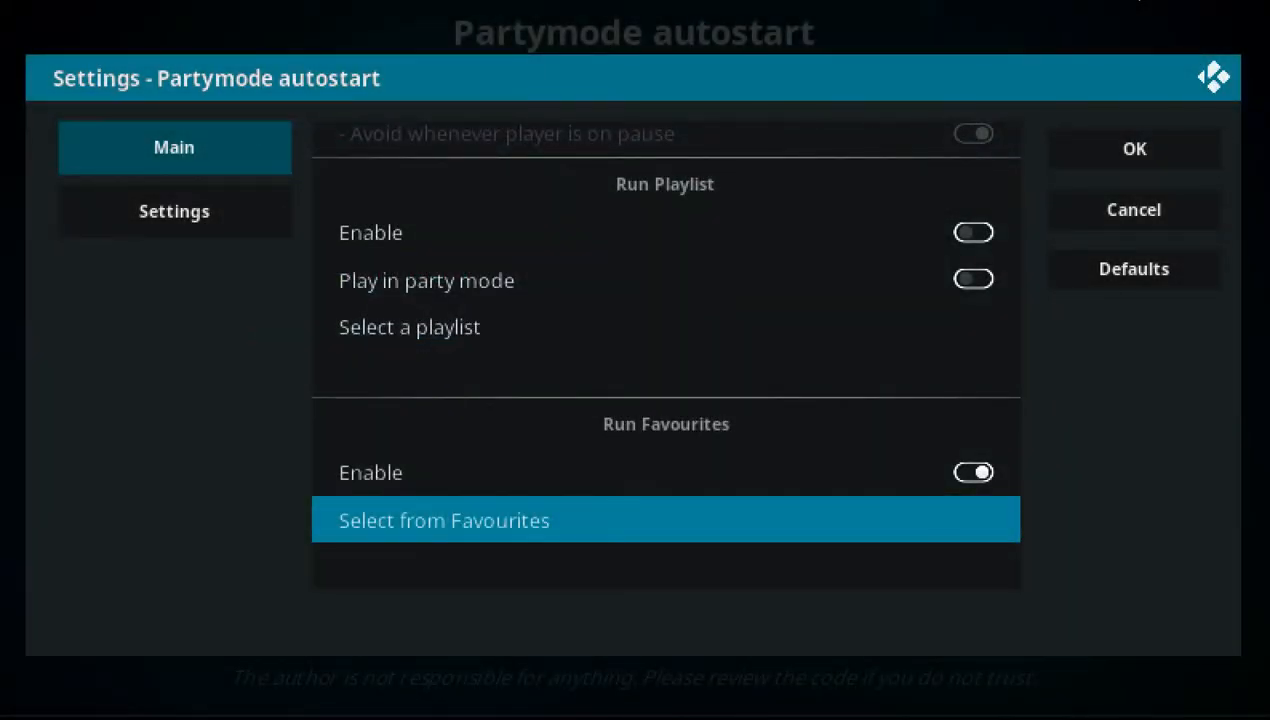
key(Right)
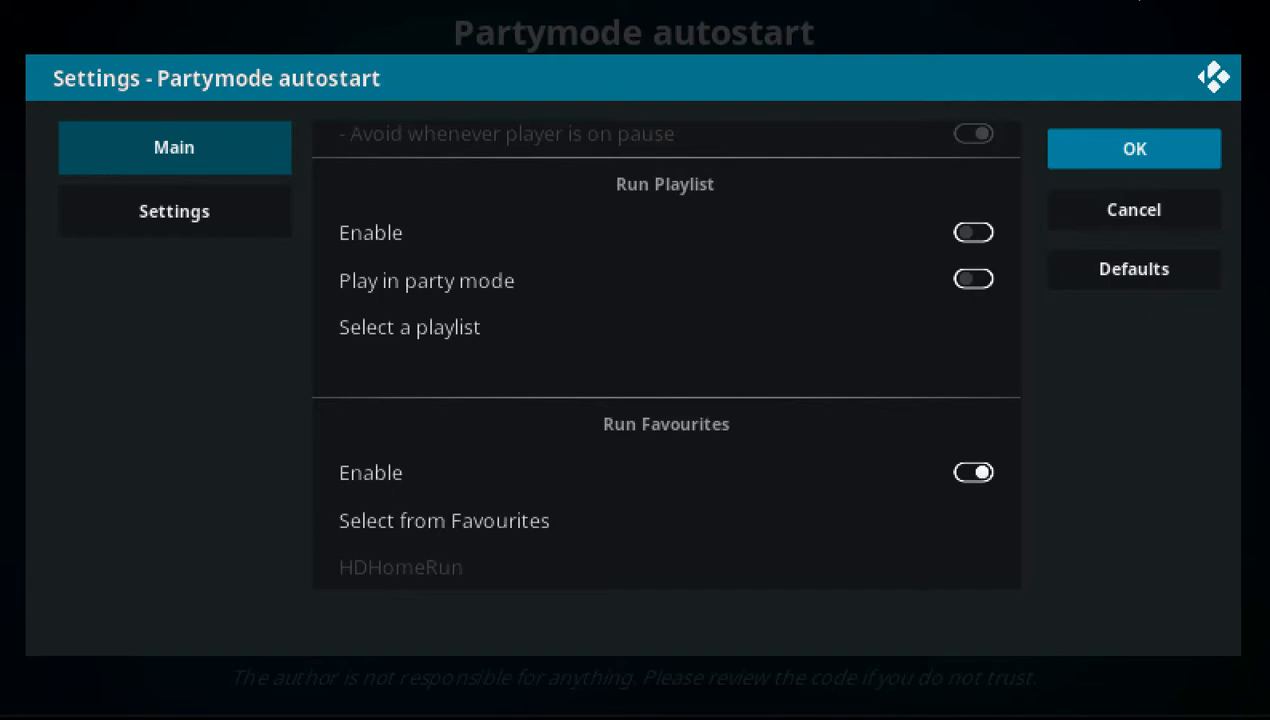
key(Return)
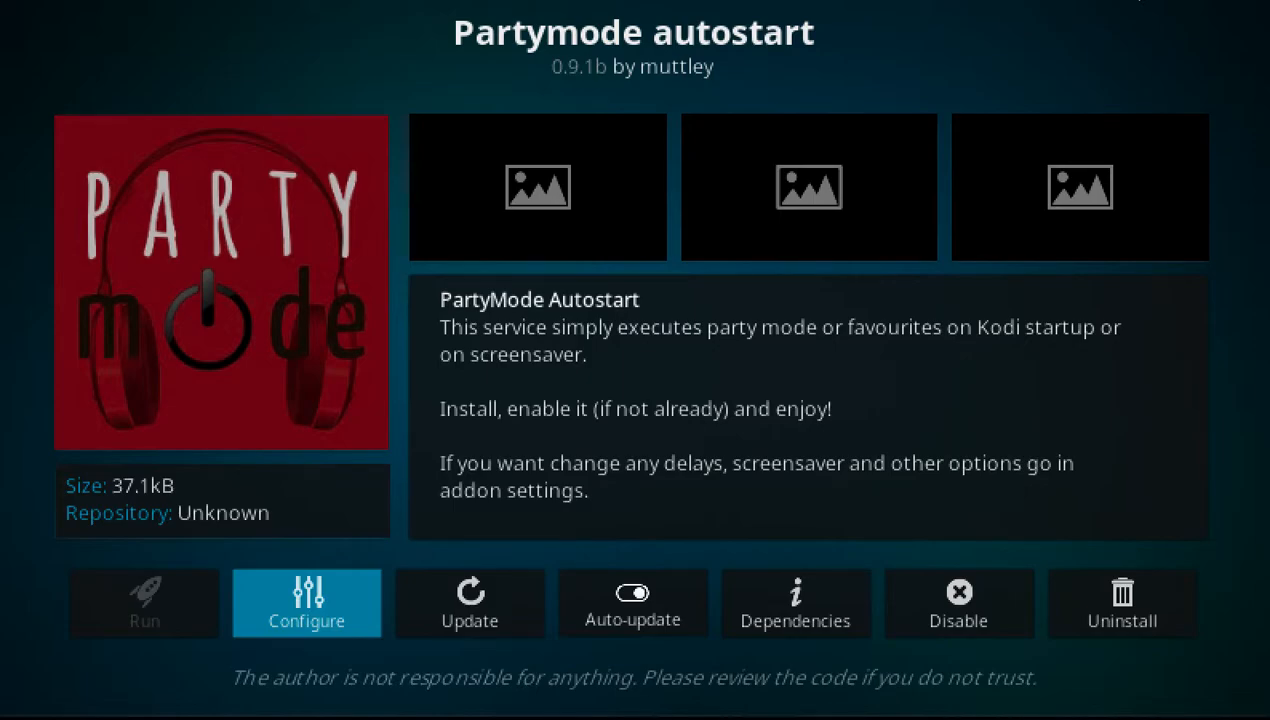
Return to the home screen and bring up the power options to restart Kodi.
key(Escape)
key(BackSpace)
key(BackSpace)
key(BackSpace)
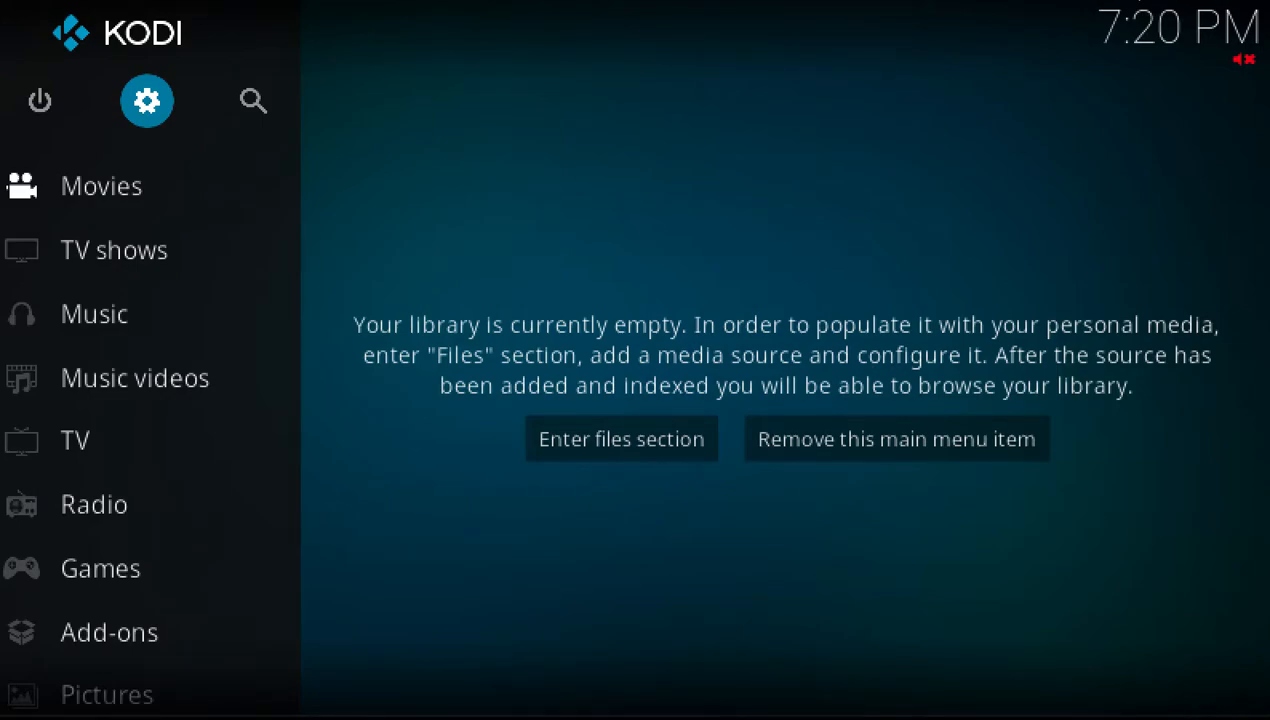
key(s)
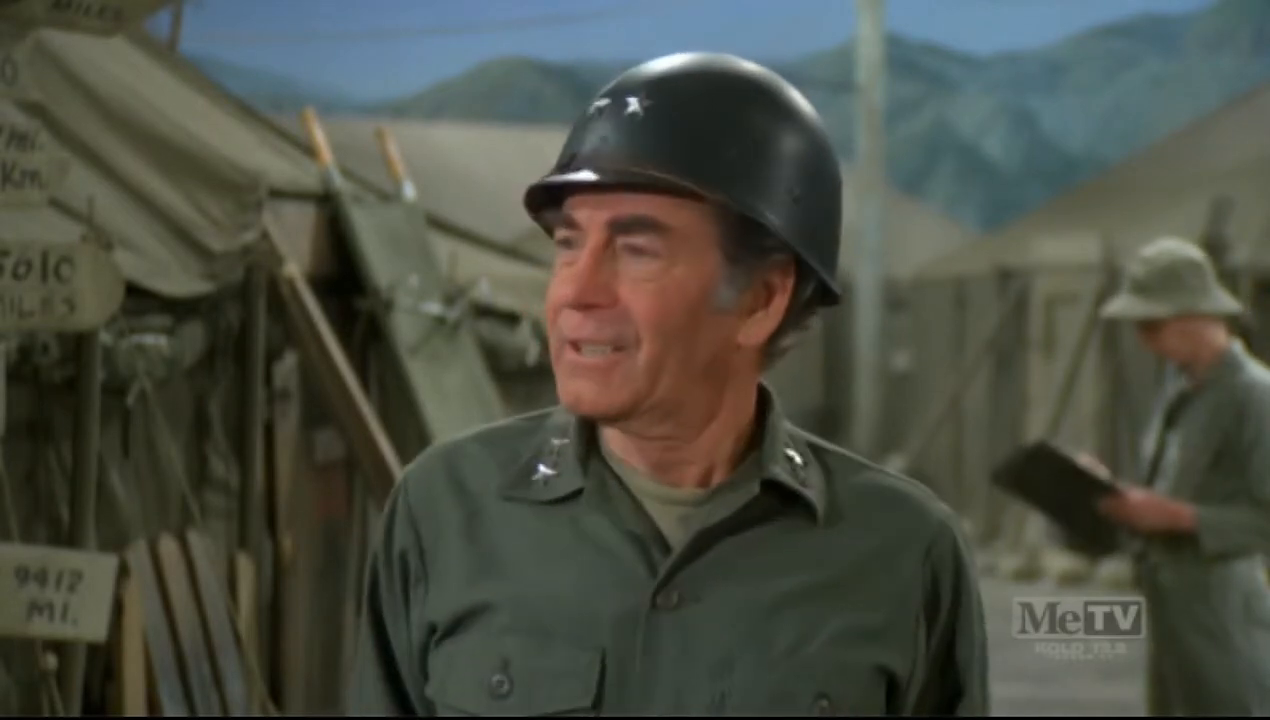
Check the HDHomeRun channel list over the live TV picture and exit HDHomeRun to the Kodi home screen.
key(Up)
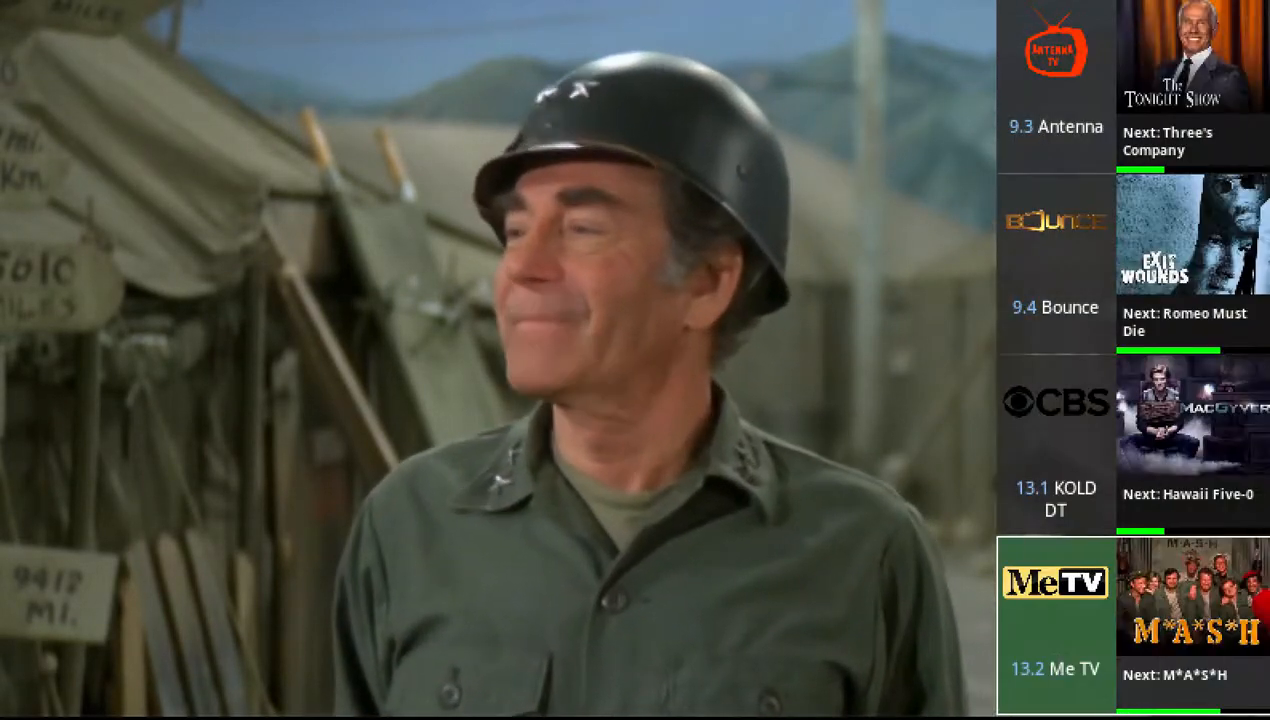
key(Up)
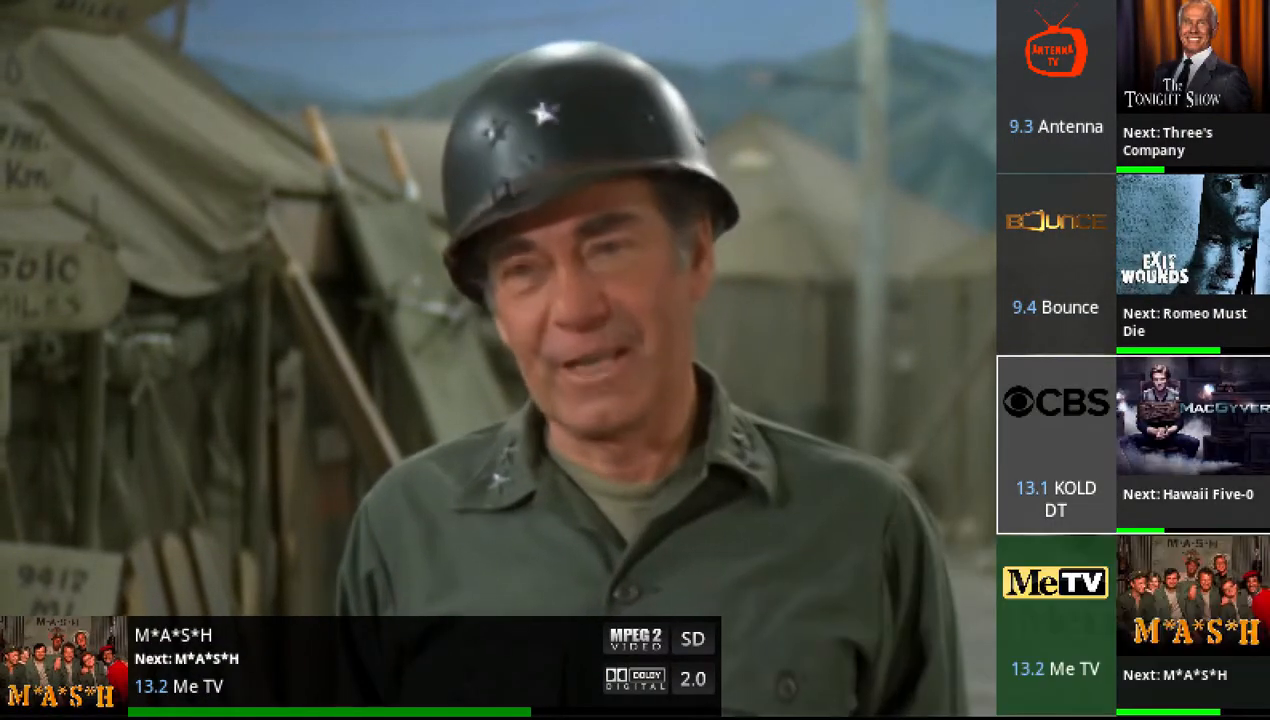
key(Down)
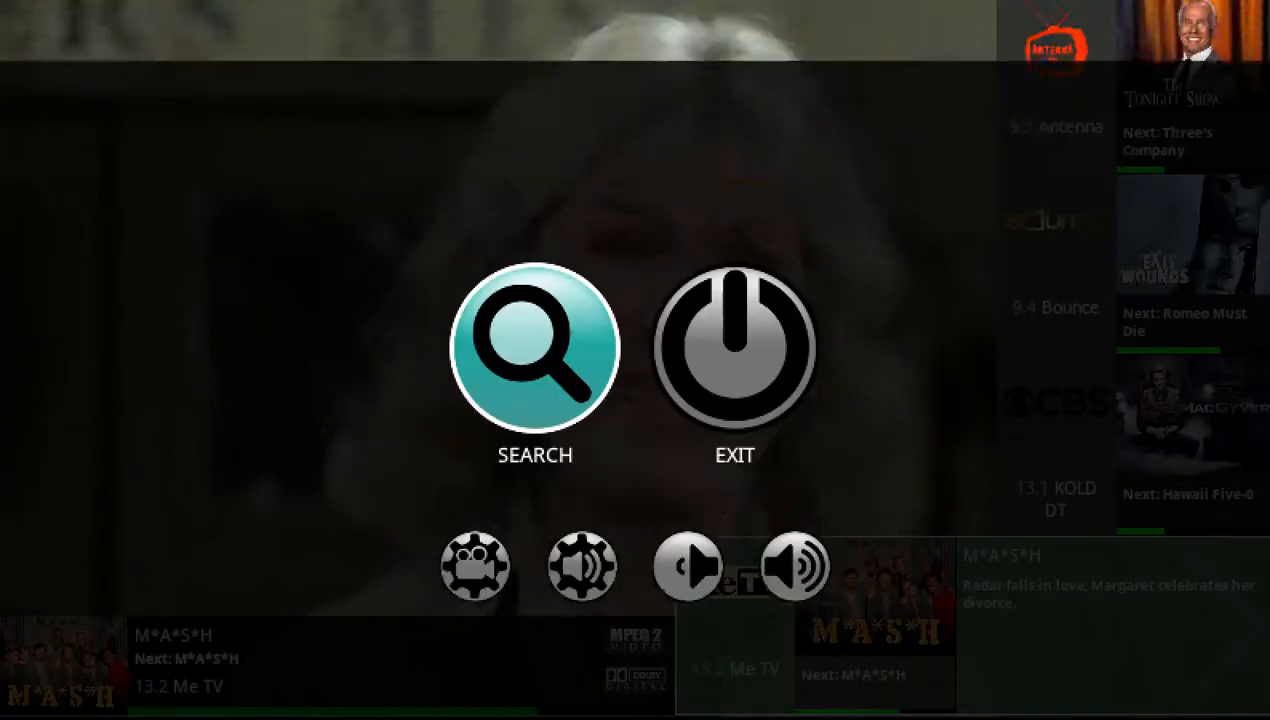
key(Right)
key(Return)
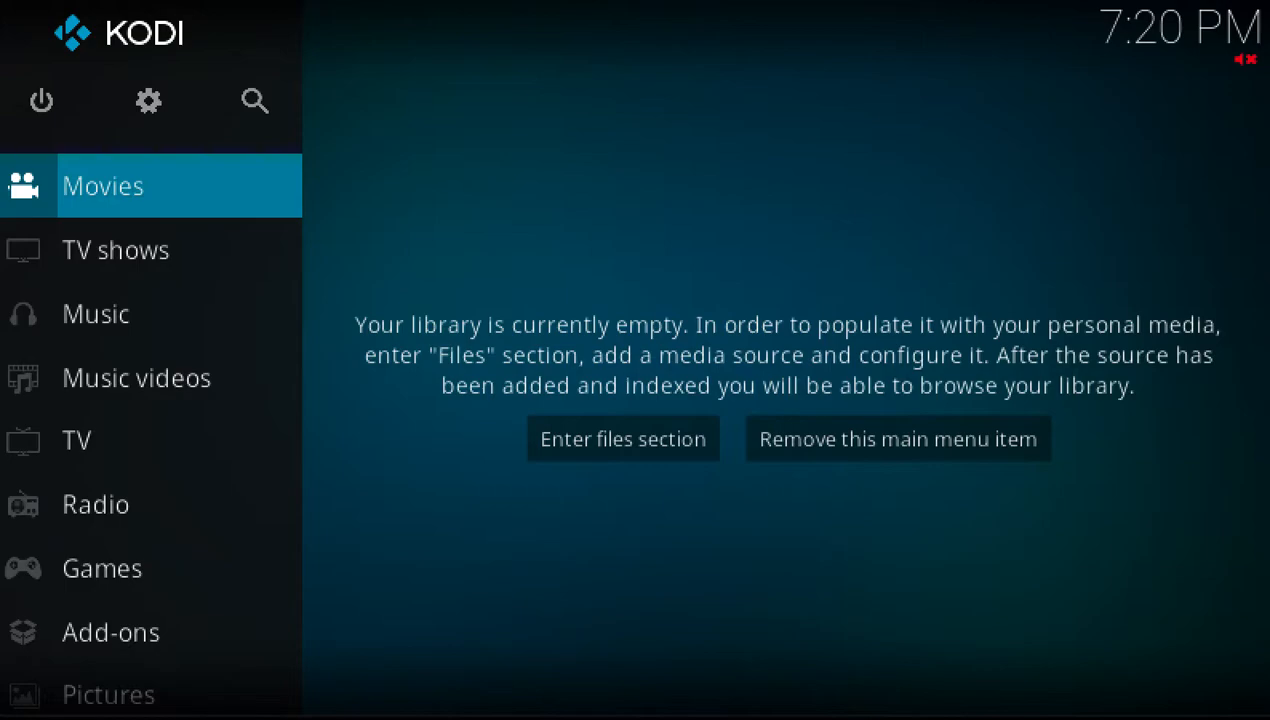
Open the power options from the Kodi home screen.
key(Up)
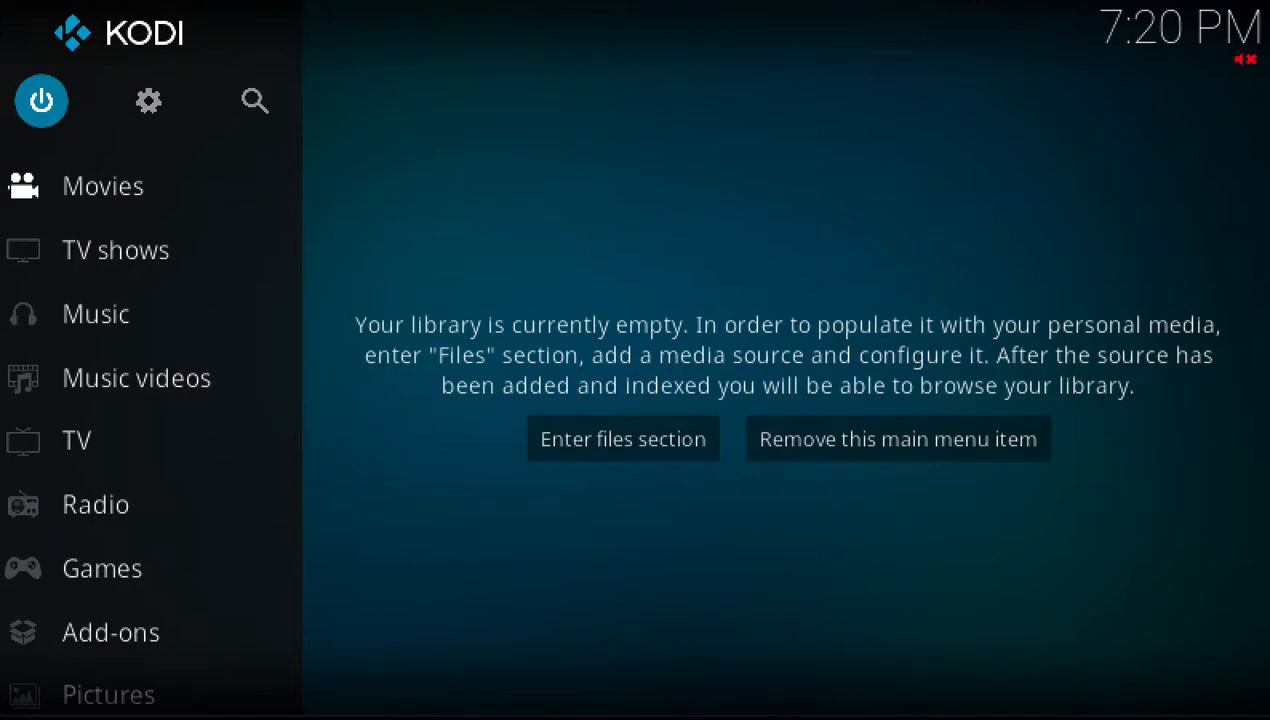
key(Return)
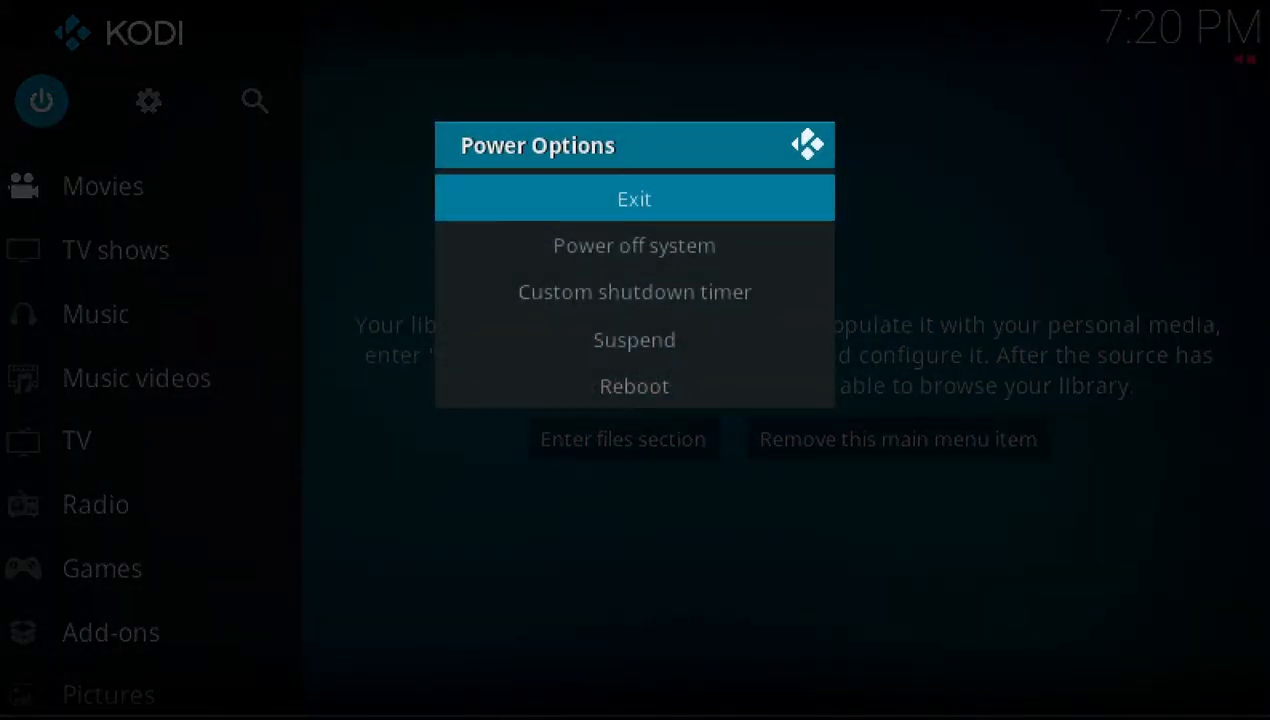